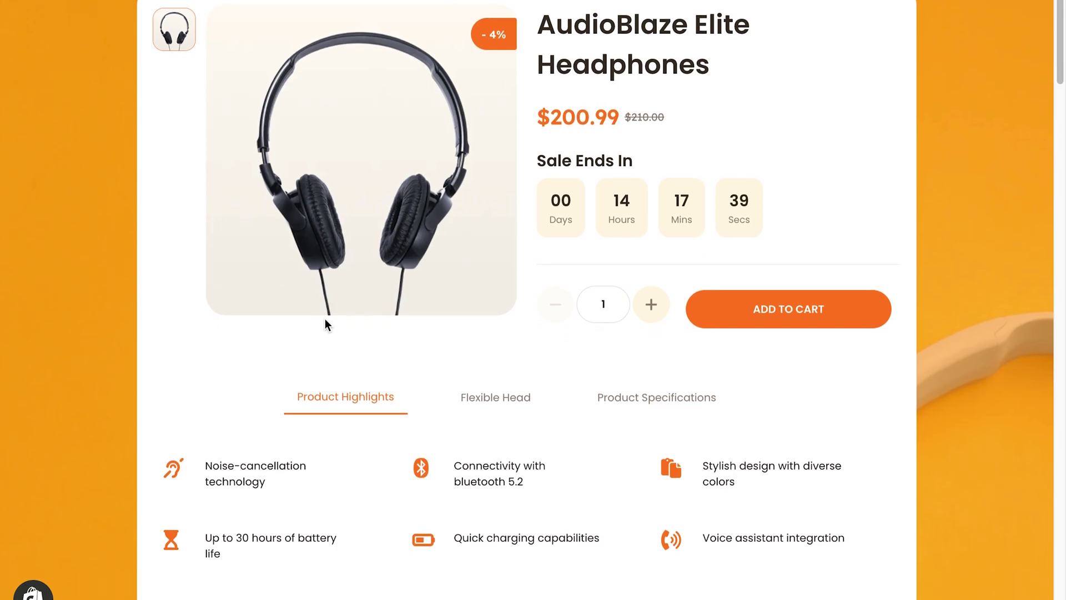
Scroll through the live AudioBlaze, Hiway and SonicWave headphone product pages.
scroll(112, 169, "down", 20)
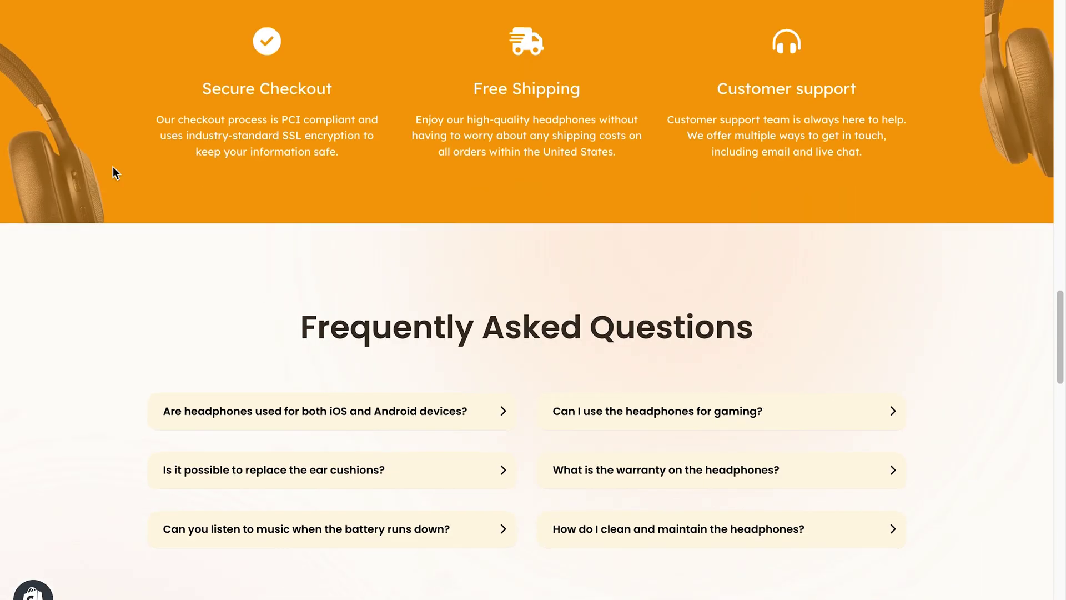
scroll(112, 172, "down", 2)
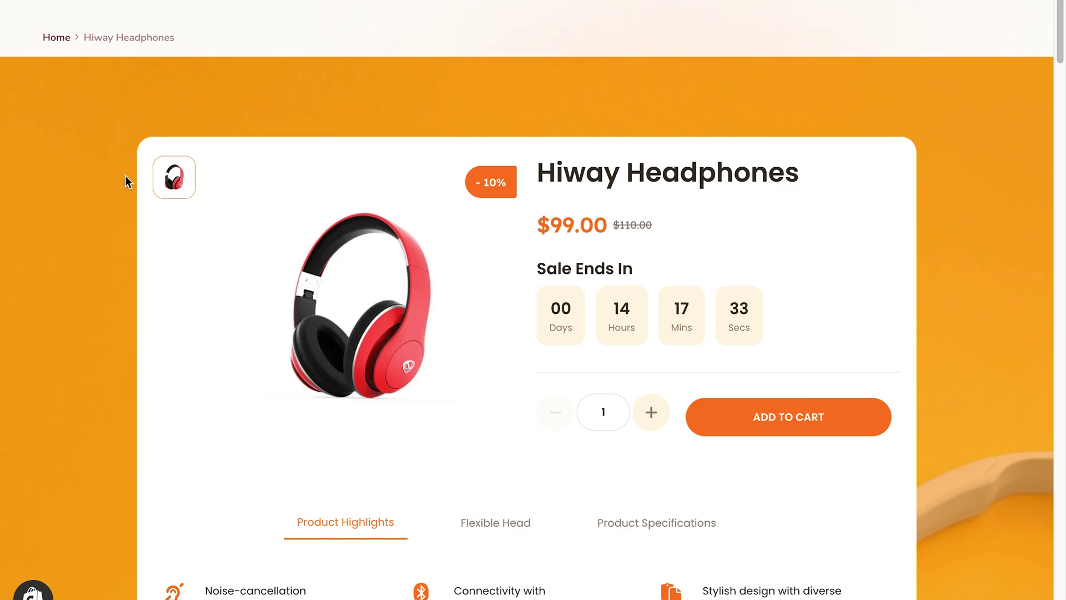
scroll(105, 200, "down", 3)
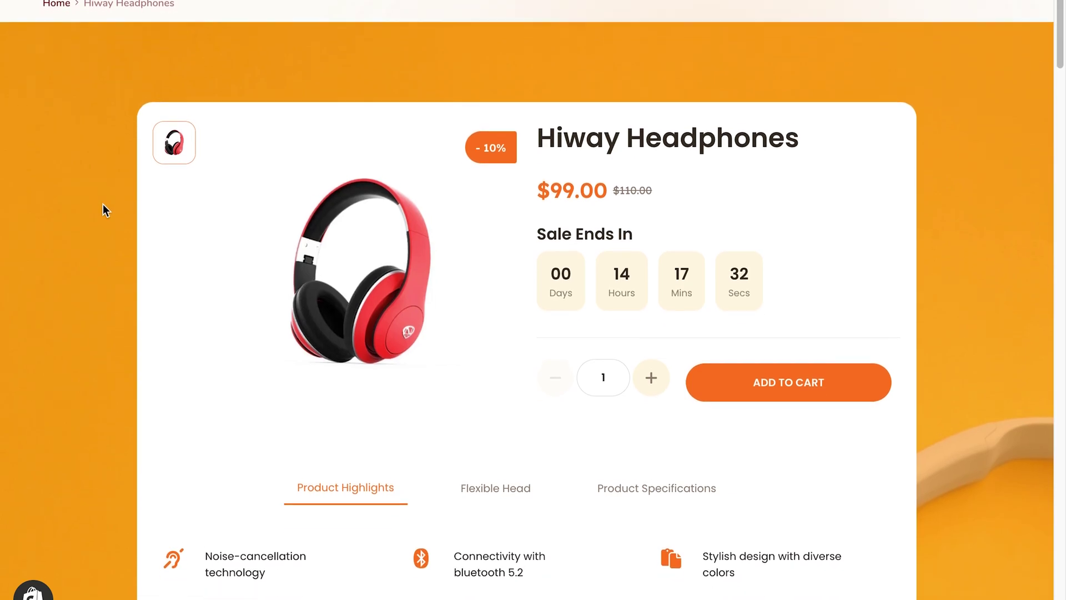
scroll(109, 105, "down", 20)
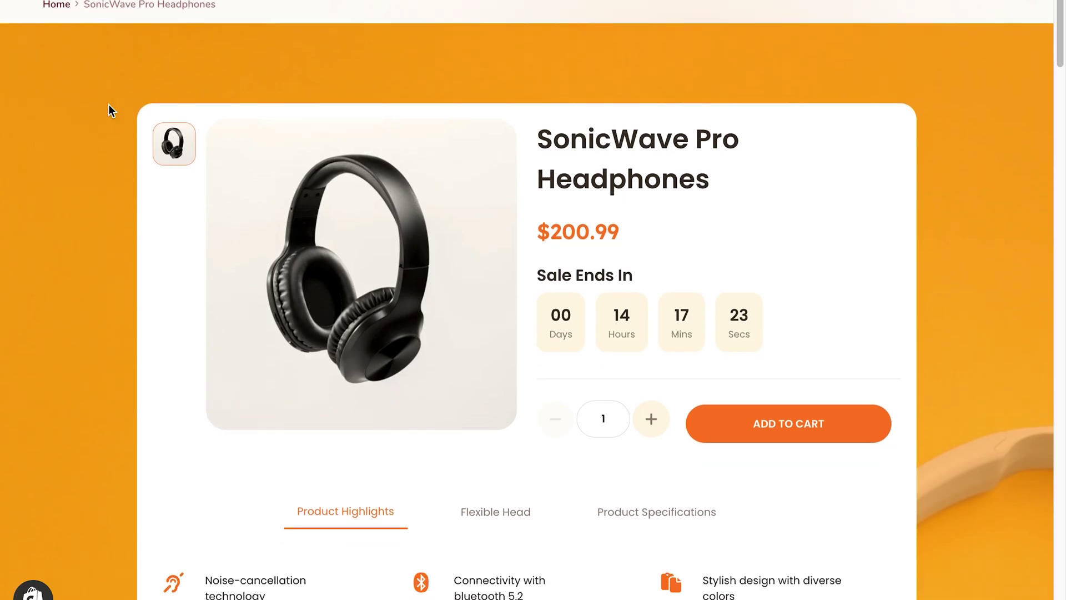
scroll(163, 154, "down", 2)
scroll(115, 33, "down", 20)
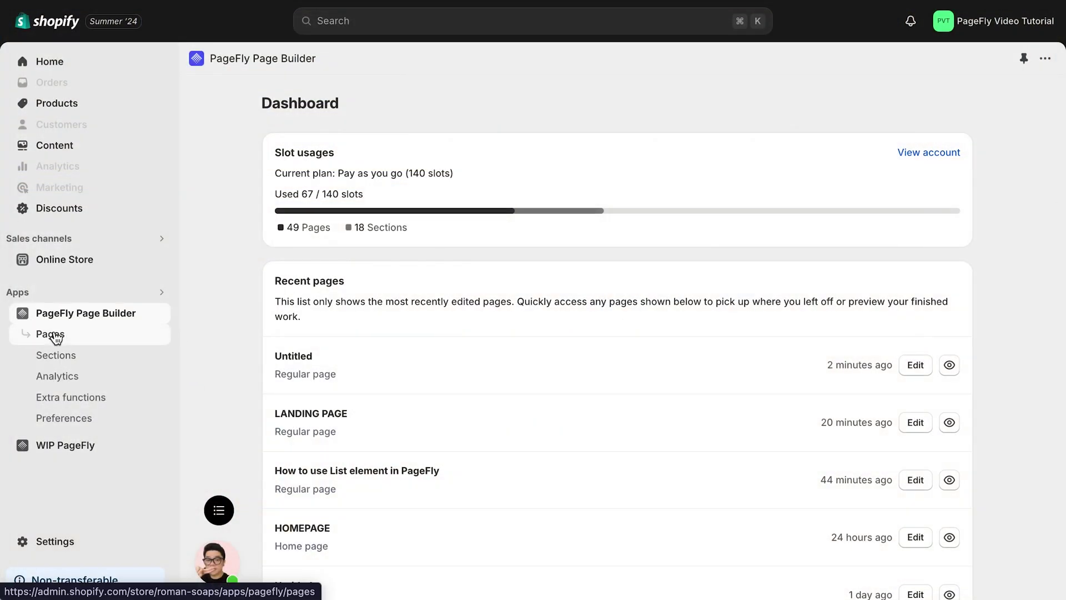
From Pages, create a new page from a ready-made Product template.
left_click(56, 339)
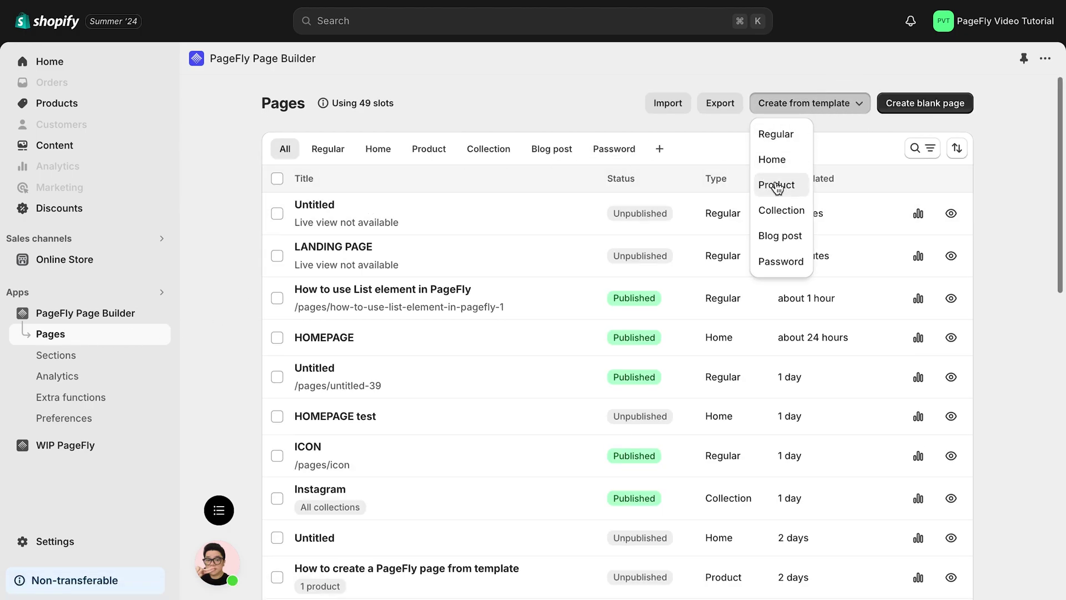
left_click(776, 185)
scroll(728, 320, "down", 5)
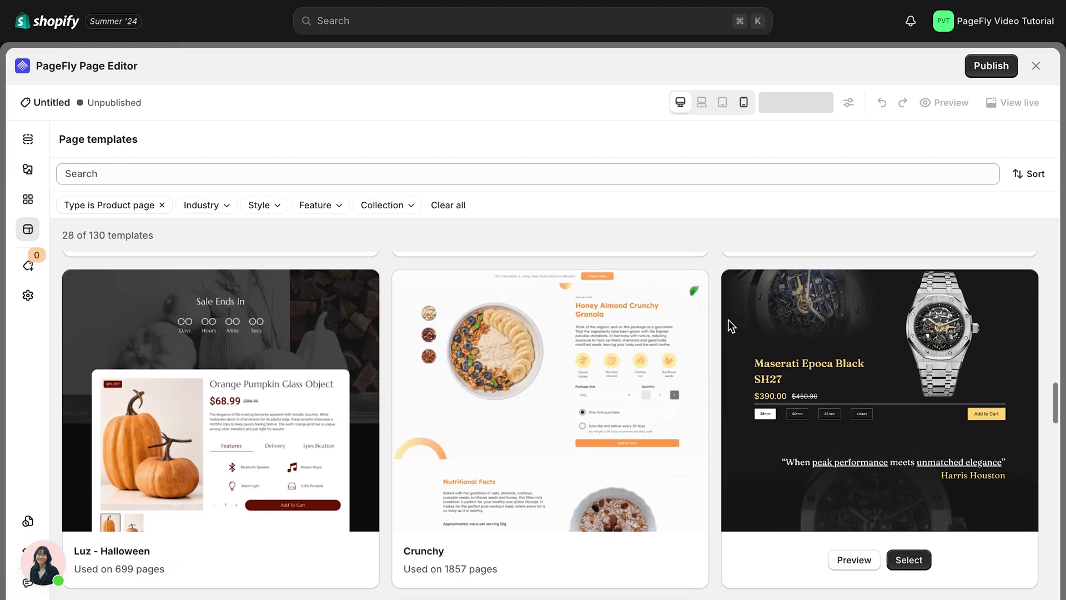
scroll(728, 320, "down", 15)
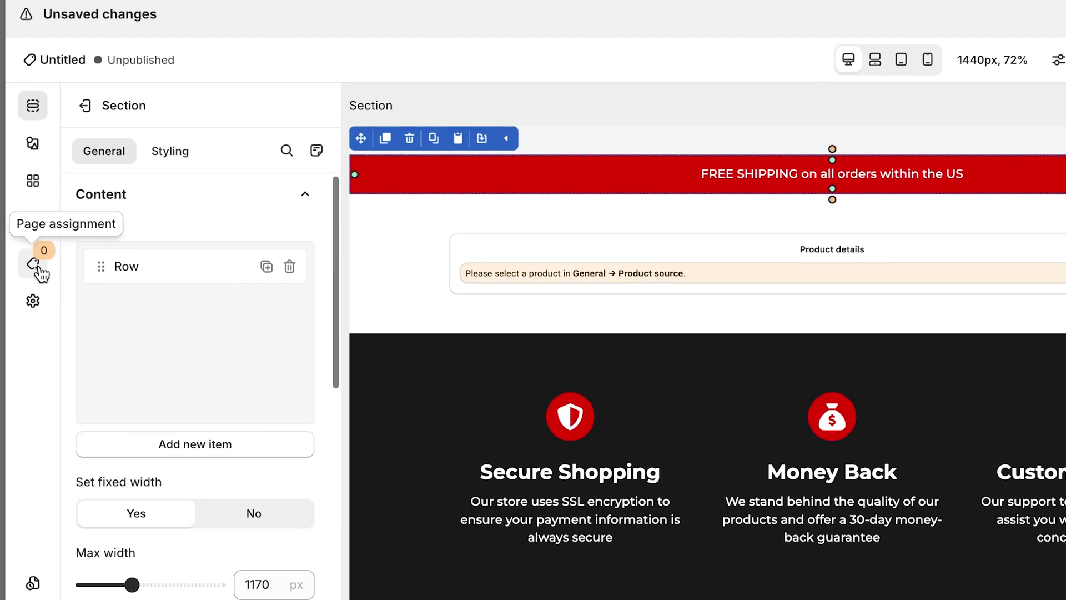
Keep page assignment on Apply to Custom Products and search products for 'hoo'.
left_click(34, 265)
left_click(174, 158)
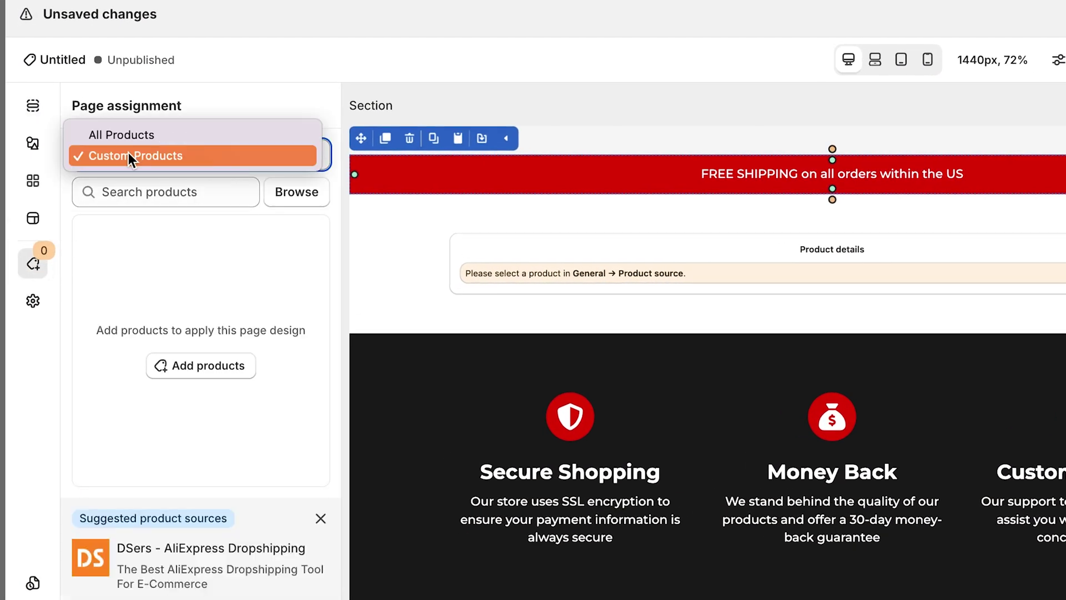
left_click(151, 155)
left_click(228, 369)
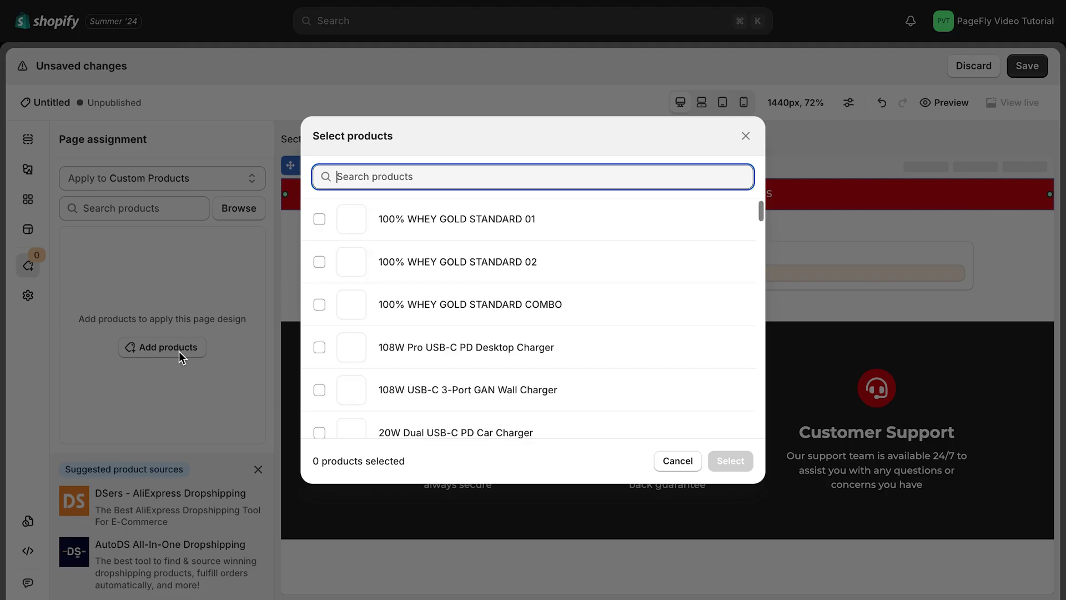
scroll(417, 402, "down", 10)
type("hoodie")
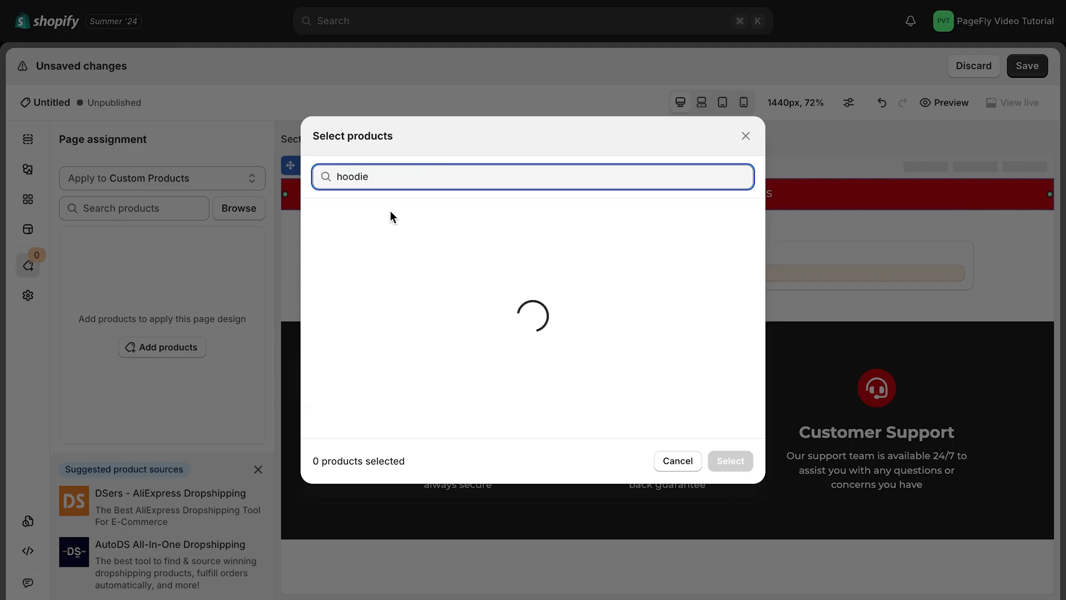
Tick 14 hoodies, from Bearie and Cozy Cabin to Harvest Hues Hoodie, and confirm.
left_click(320, 218)
left_click(322, 263)
left_click(320, 305)
left_click(322, 347)
scroll(326, 344, "down", 1)
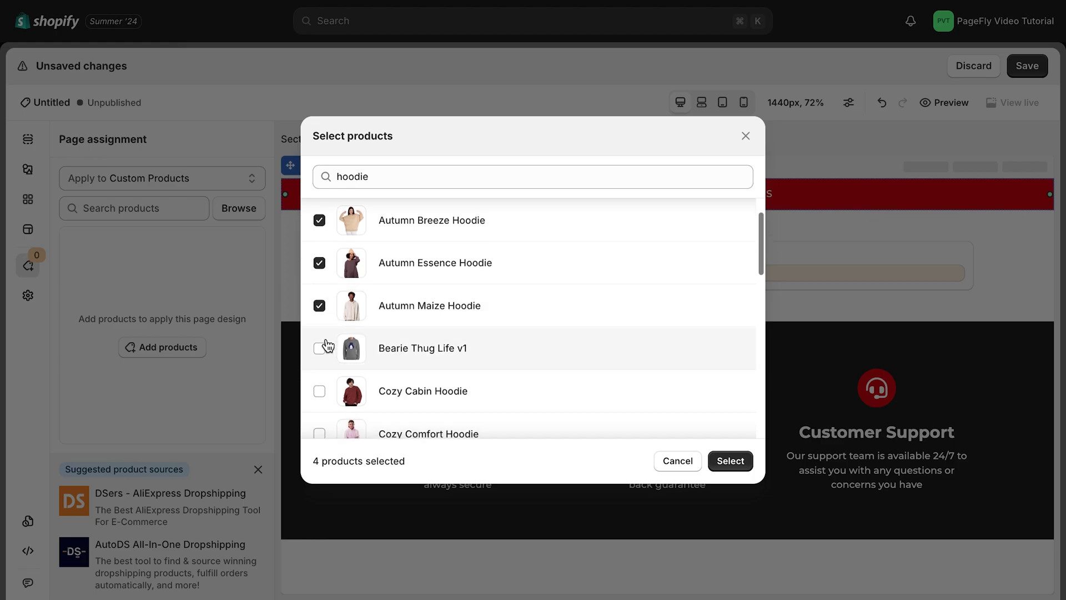
left_click(322, 348)
scroll(326, 265, "down", 3)
left_click(320, 333)
left_click(320, 378)
left_click(321, 392)
left_click(321, 389)
left_click(321, 394)
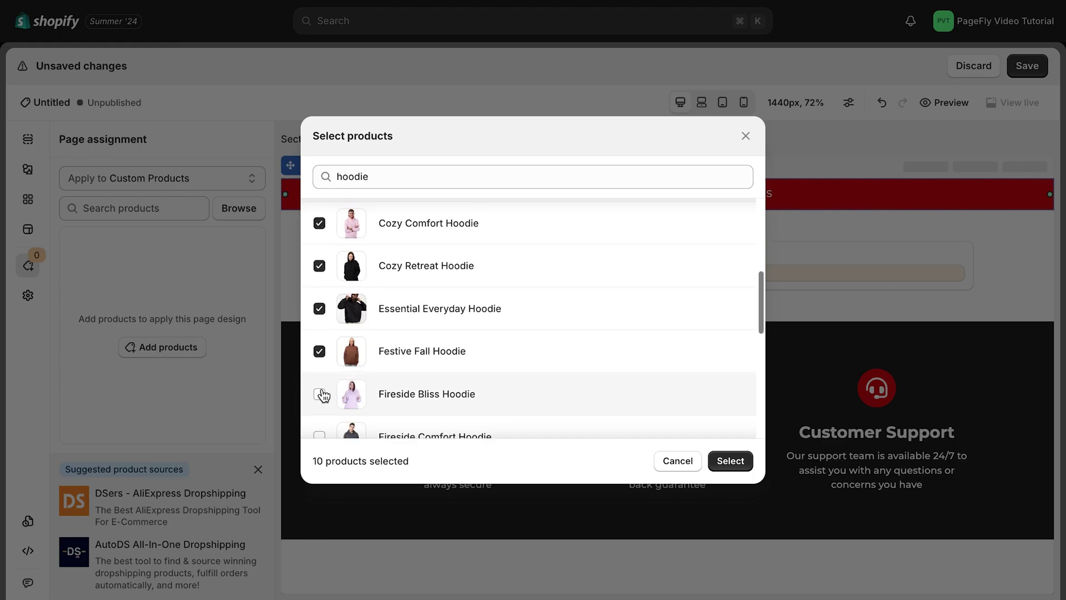
left_click(321, 389)
left_click(322, 386)
left_click(323, 385)
left_click(320, 426)
scroll(320, 426, "down", 3)
left_click(730, 460)
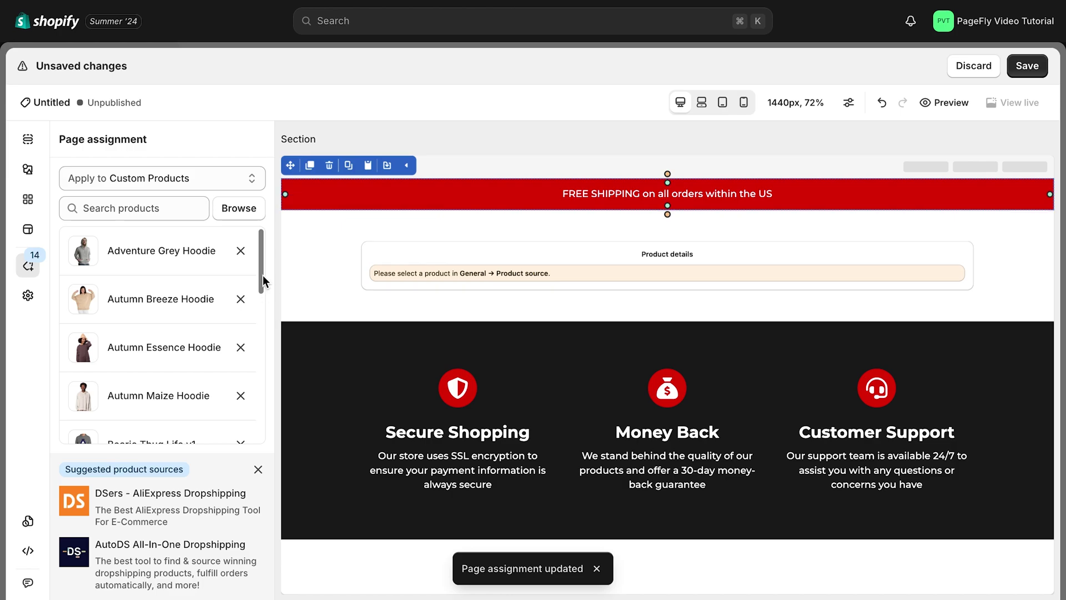
left_click(269, 277)
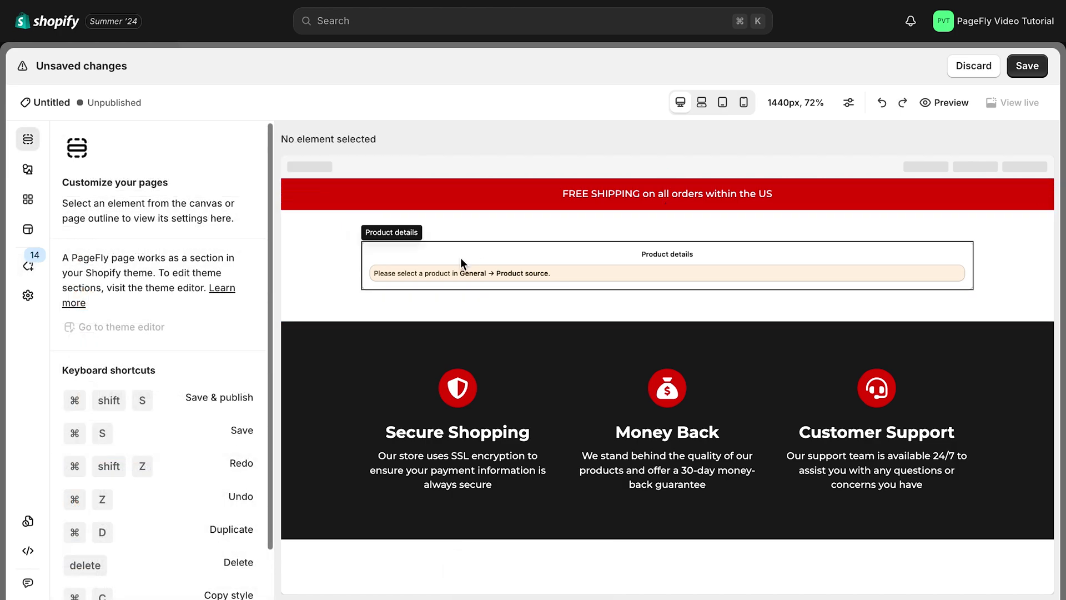
Set the Product details block's product source to Auto, previewing the Adventure Grey Hoodie.
left_click(518, 251)
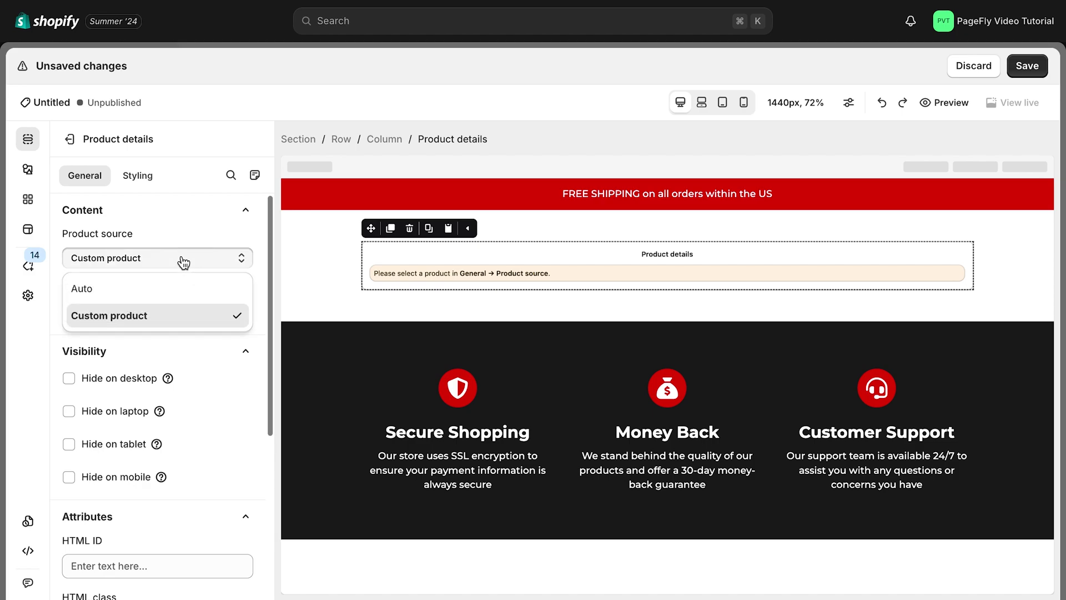
left_click(150, 294)
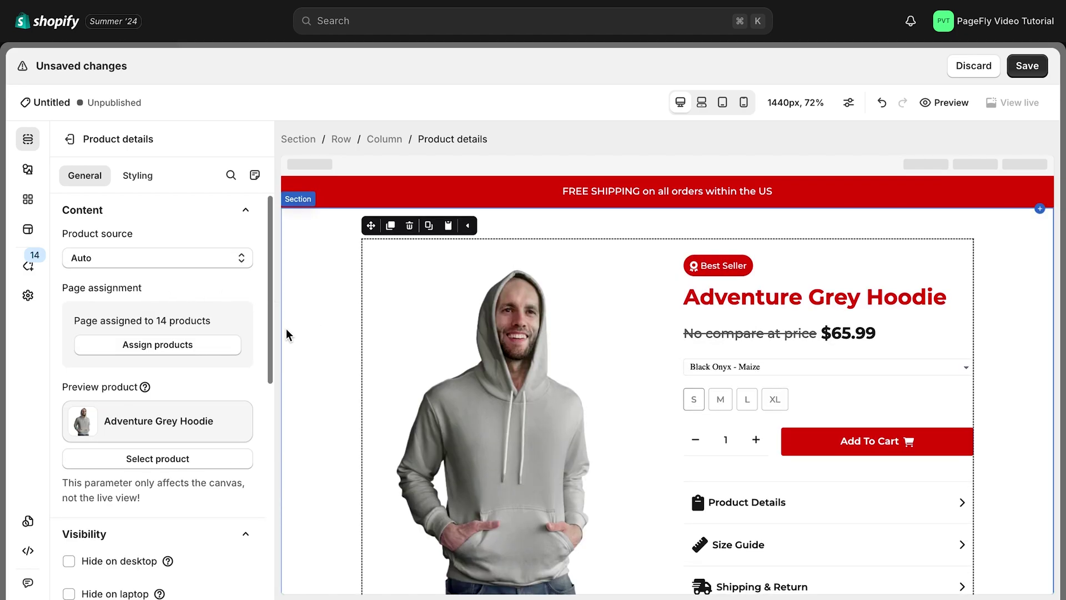
scroll(286, 329, "down", 2)
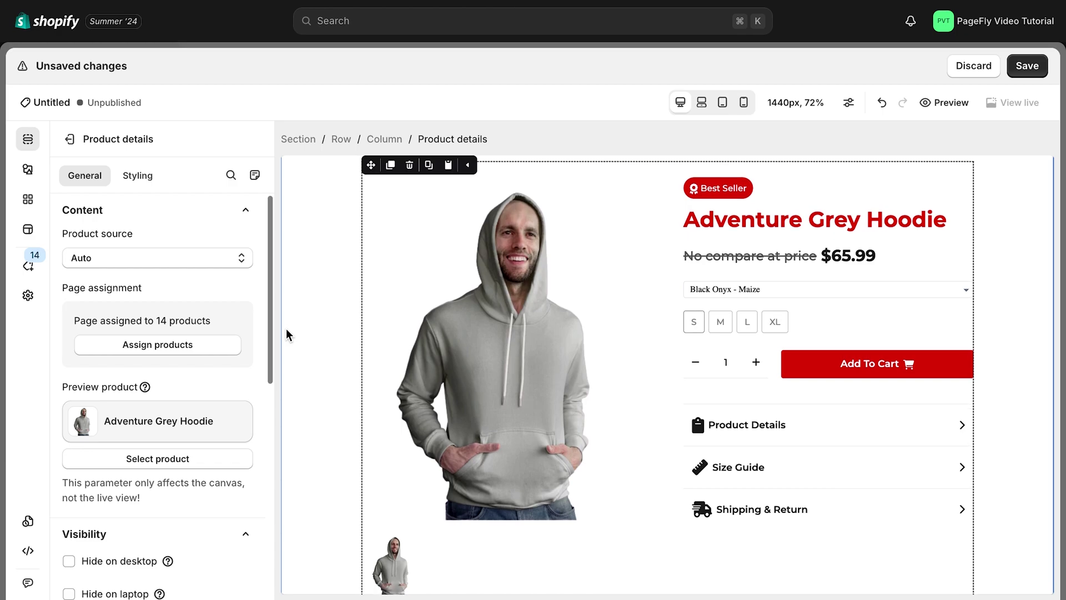
scroll(490, 216, "down", 15)
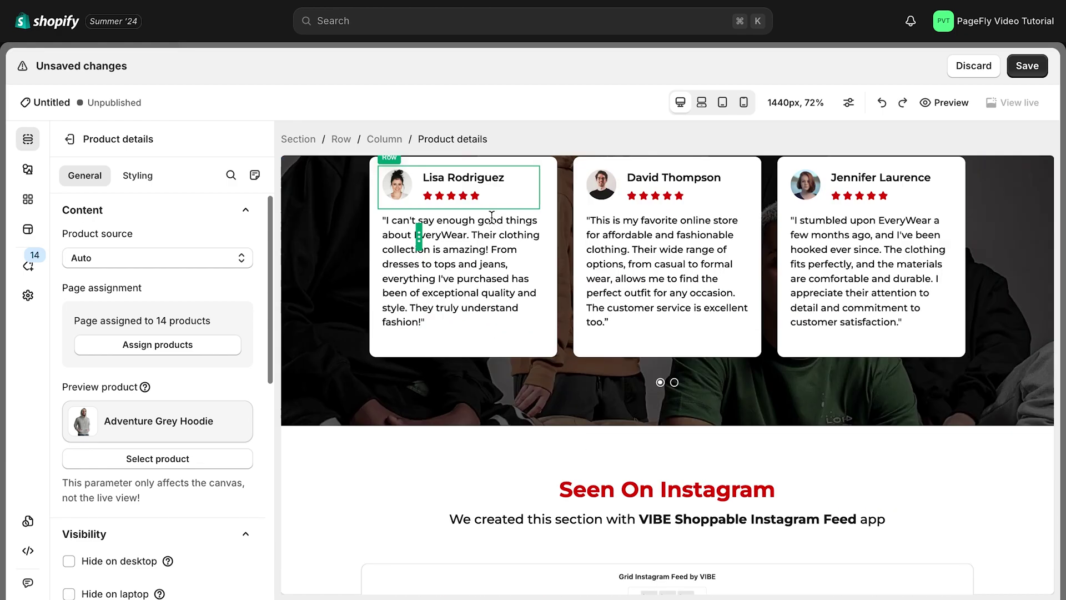
Feed the People Who Bought This Also Like list from the For Men collection.
scroll(491, 216, "down", 10)
left_click(581, 345)
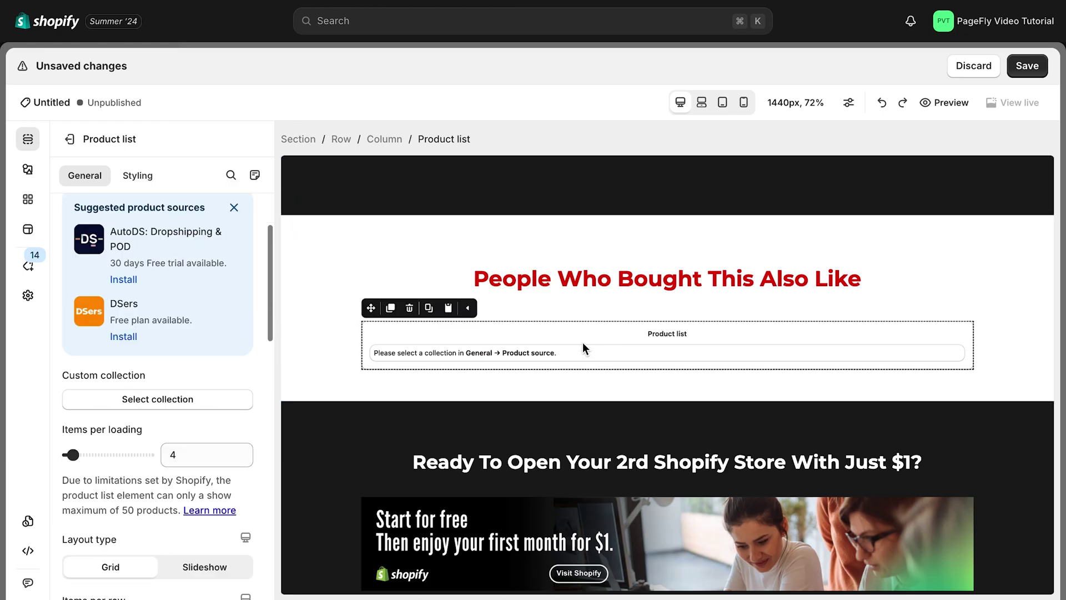
left_click(209, 407)
scroll(371, 381, "down", 6)
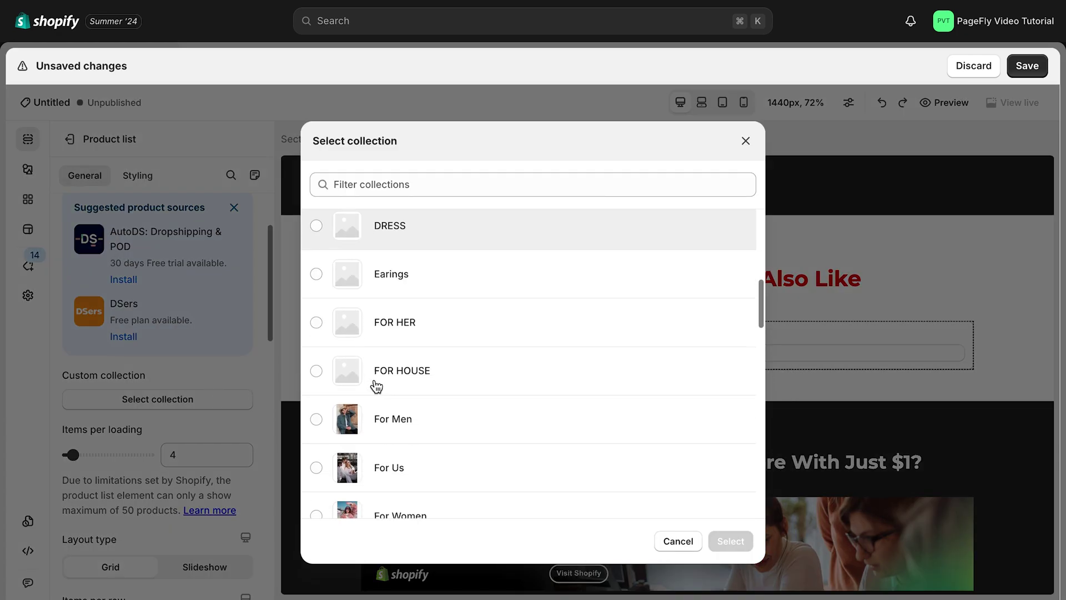
left_click(426, 425)
left_click(721, 542)
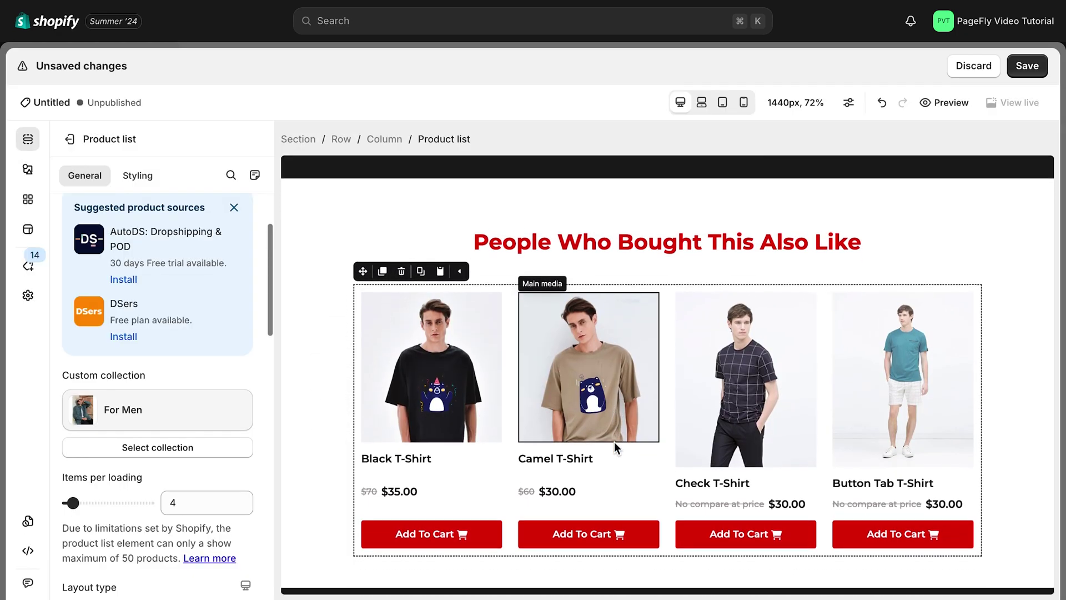
Set the list's product image media ratio to Square and start saving the page.
scroll(666, 434, "down", 1)
left_click(759, 403)
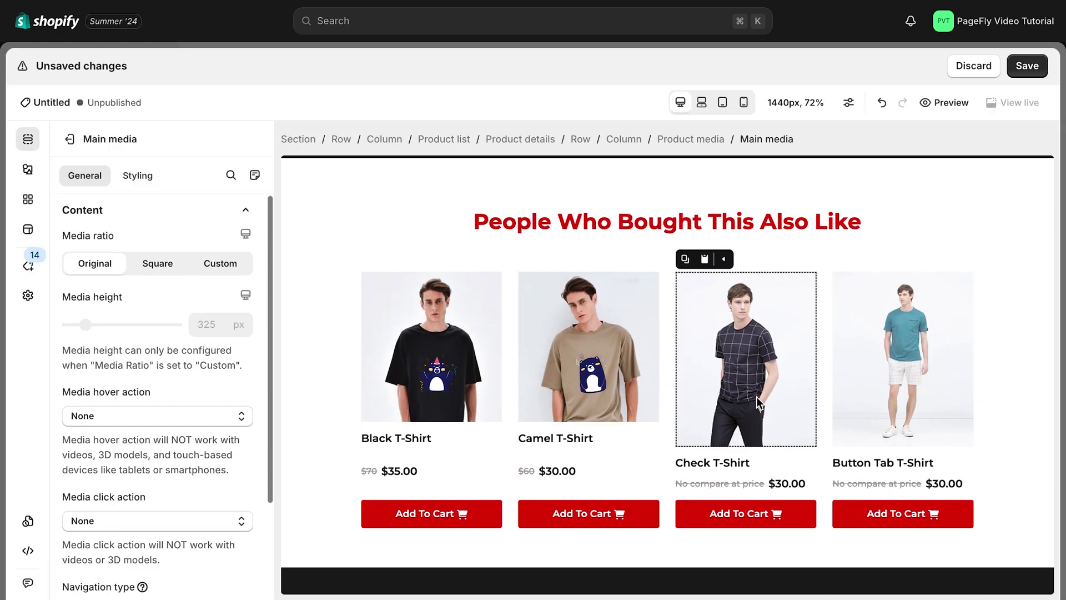
left_click(158, 265)
left_click(1027, 65)
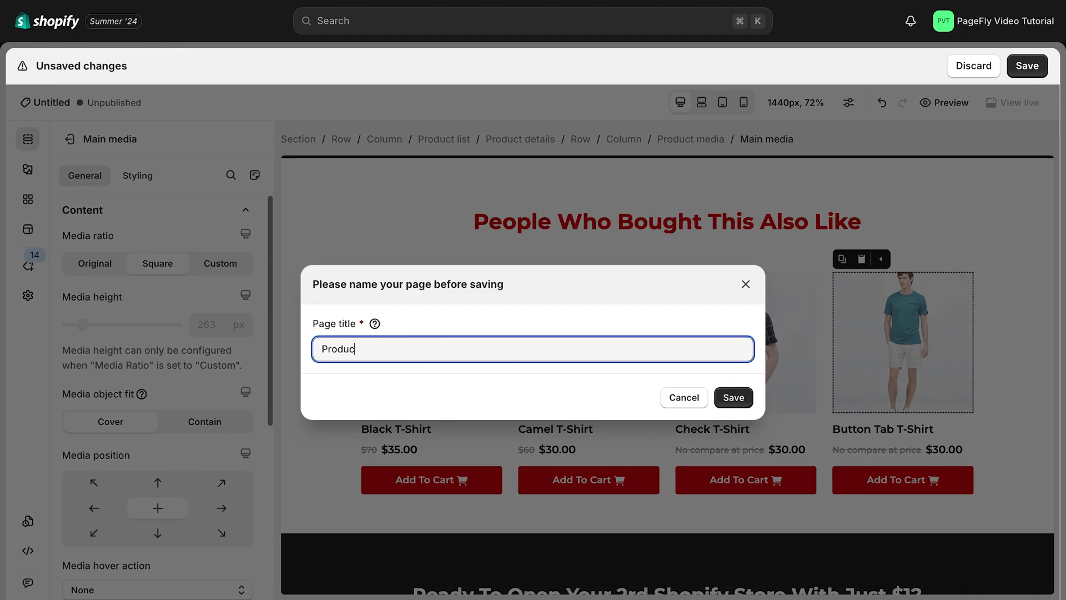
Save the page as 'Product page' and publish it to all 14 assigned hoodies.
left_click(735, 397)
left_click(733, 419)
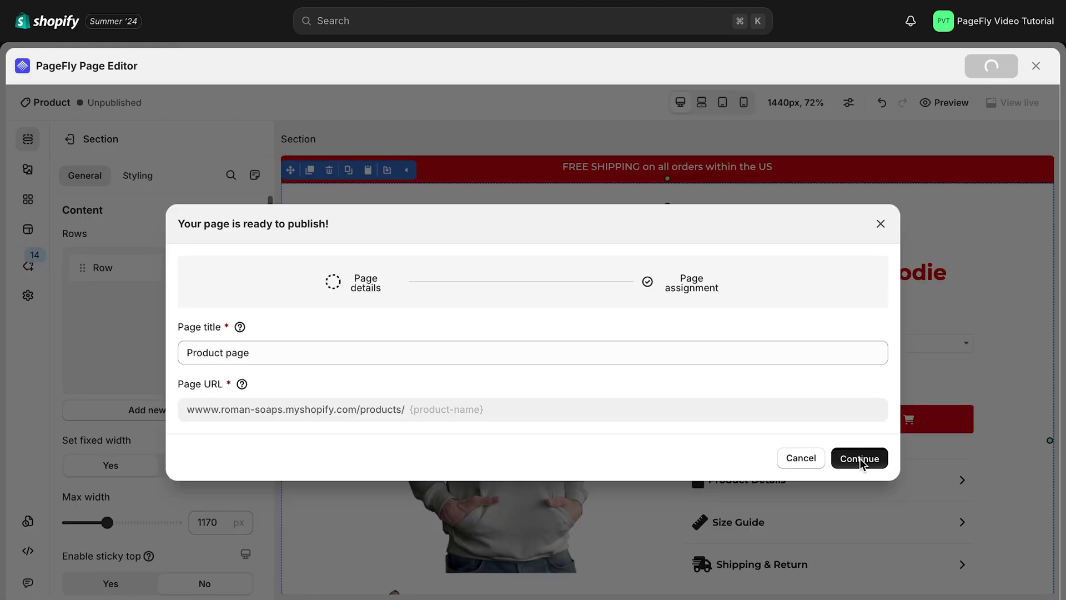
left_click(859, 458)
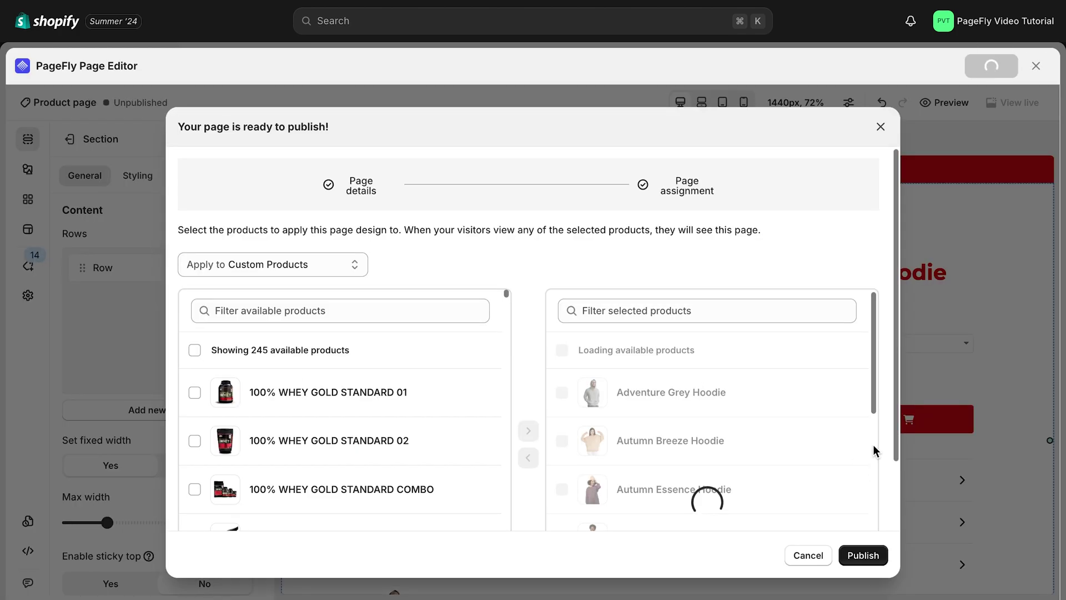
left_click(561, 350)
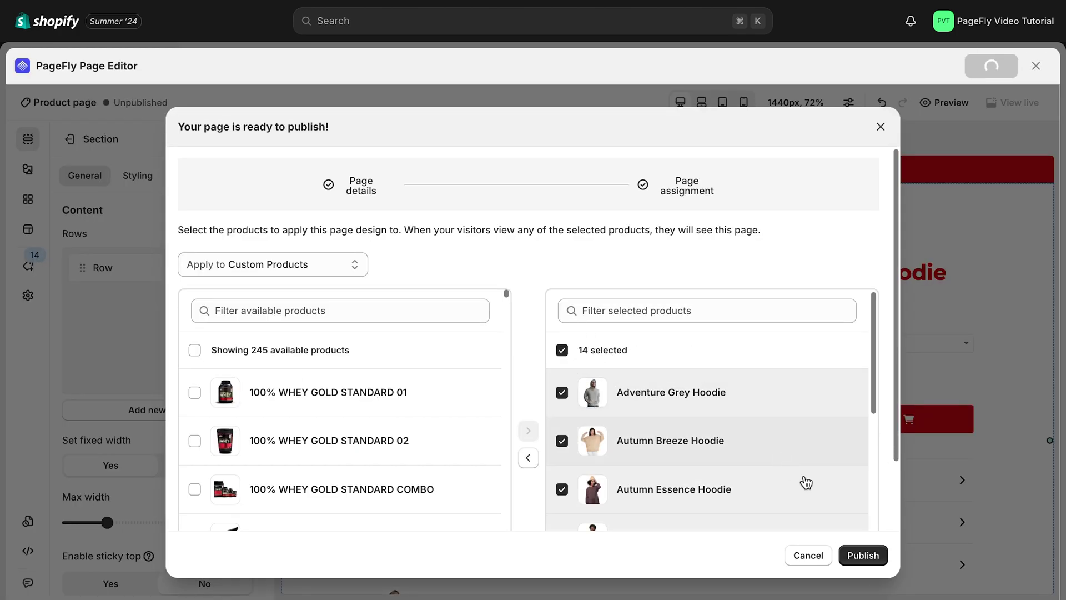
scroll(778, 477, "down", 4)
left_click(862, 555)
left_click(727, 417)
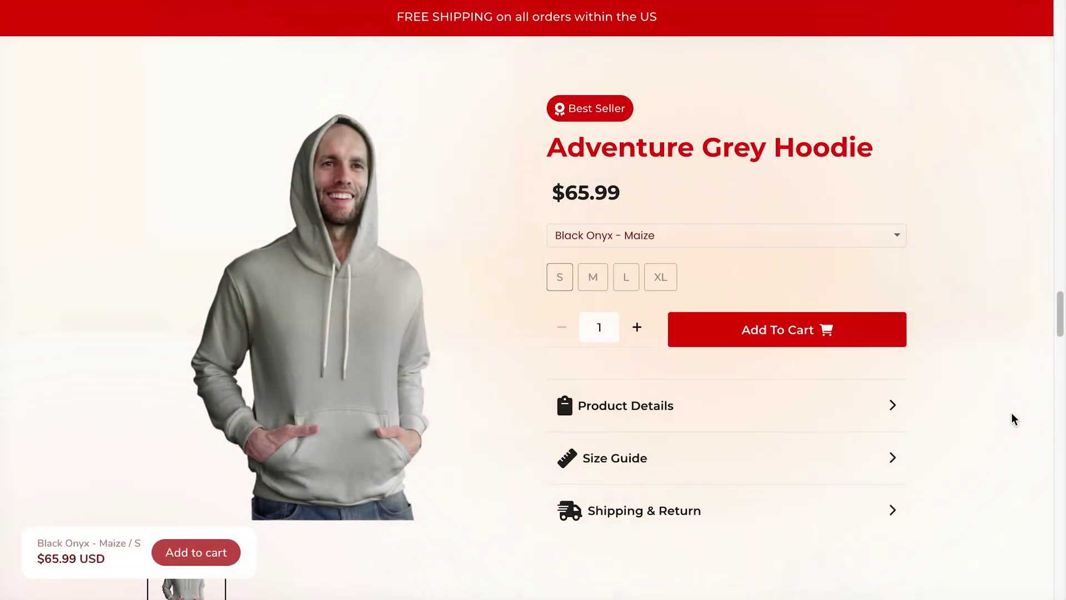
Scroll through the live Adventure Grey Hoodie page to check the PageFly design.
scroll(1011, 420, "down", 15)
scroll(1011, 413, "down", 15)
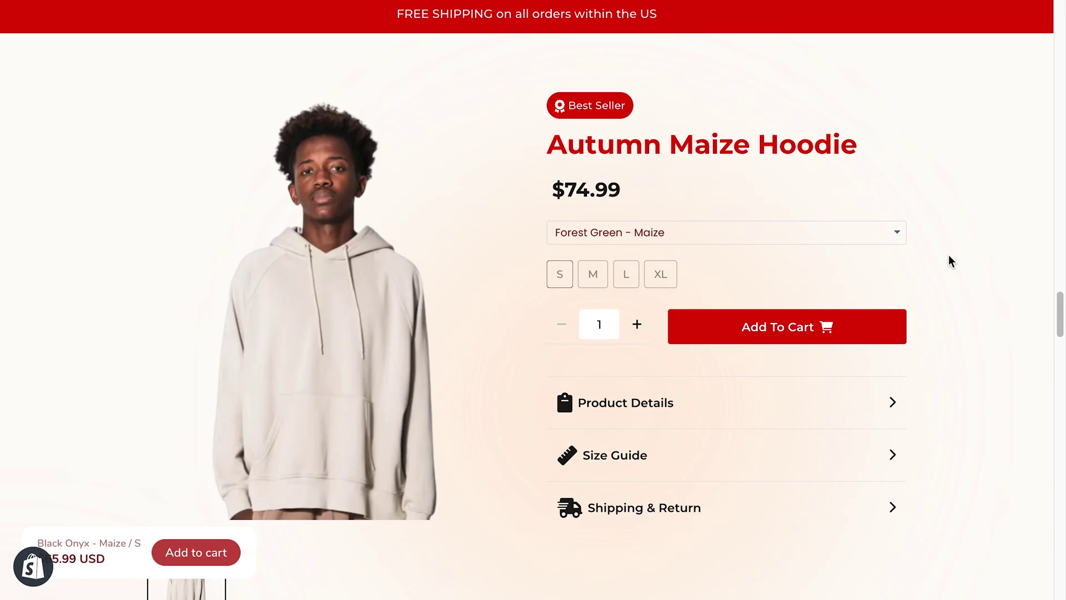
scroll(949, 260, "down", 10)
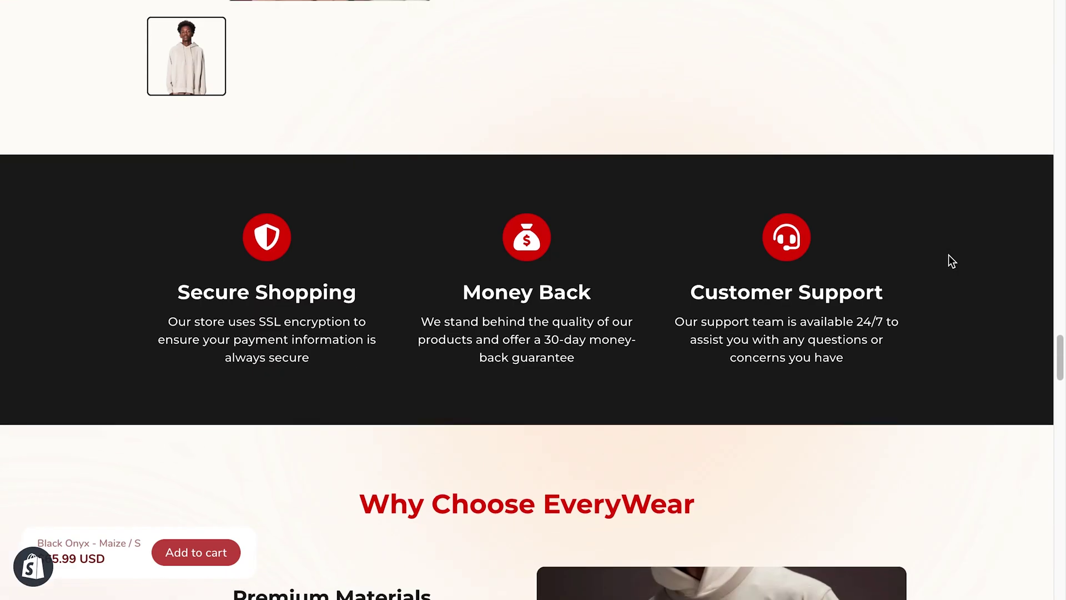
scroll(949, 255, "down", 15)
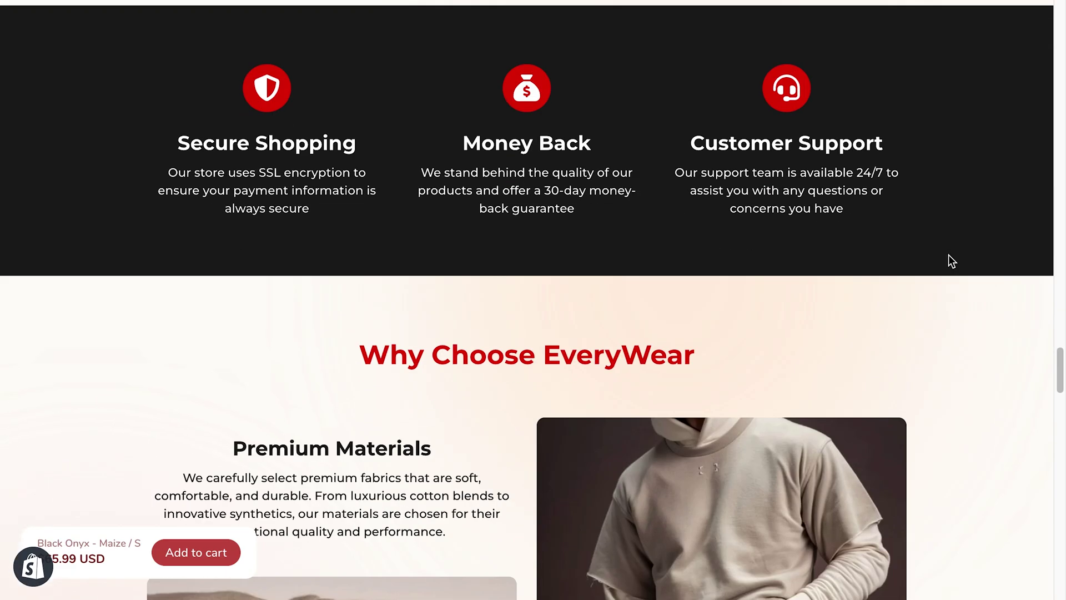
scroll(949, 256, "down", 12)
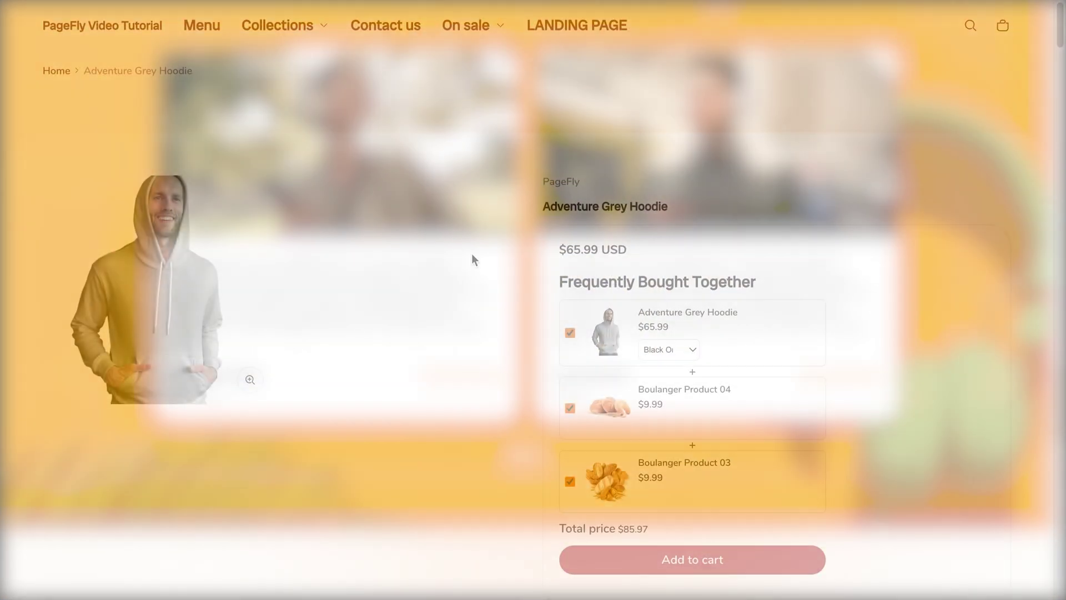
scroll(918, 388, "down", 15)
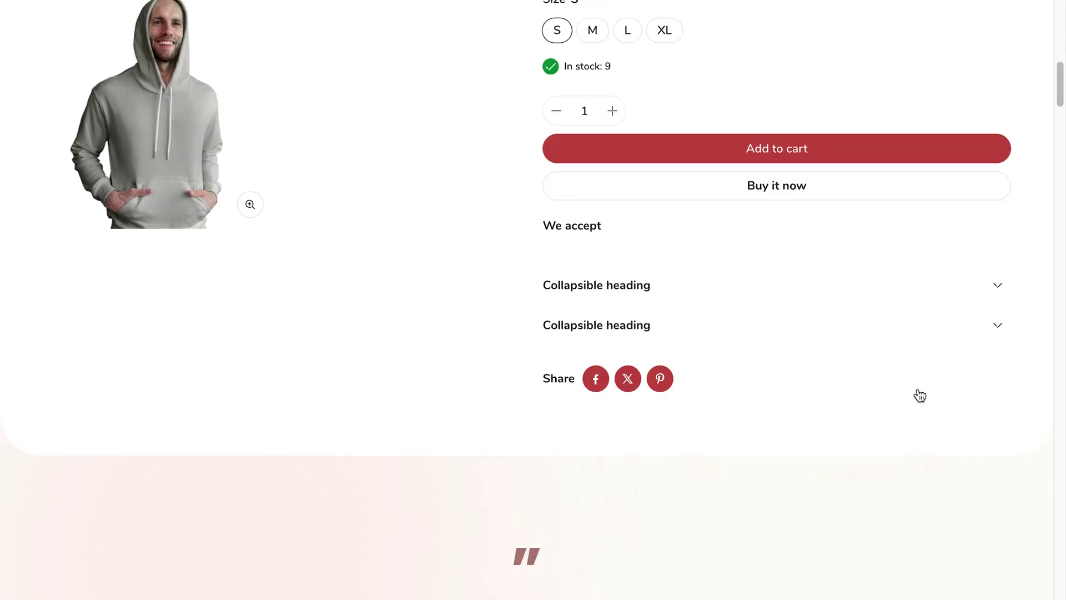
scroll(918, 387, "down", 10)
scroll(918, 387, "up", 20)
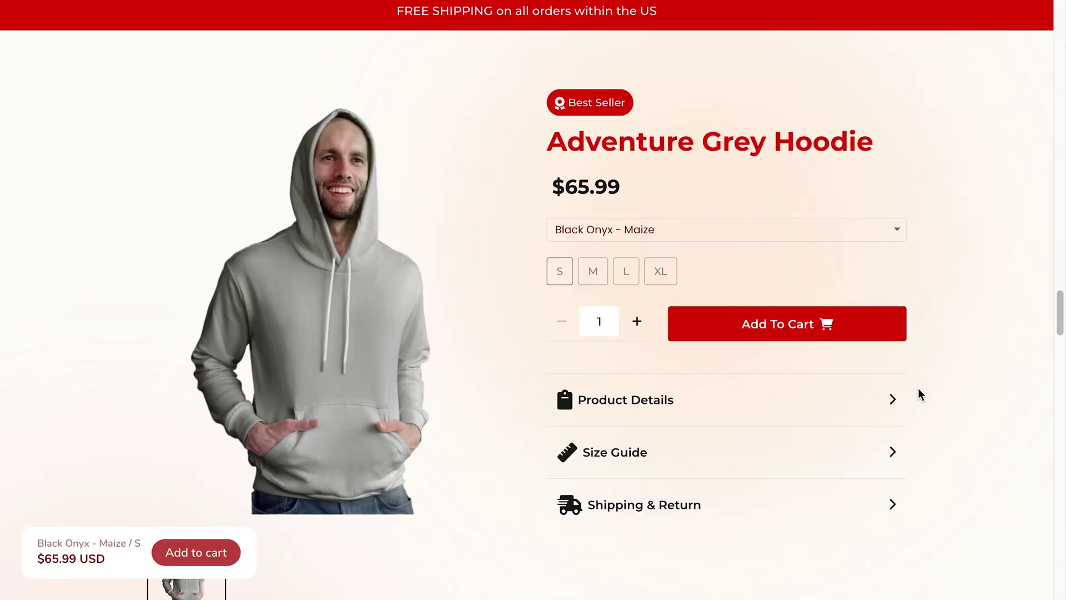
scroll(917, 387, "down", 1)
scroll(918, 388, "up", 3)
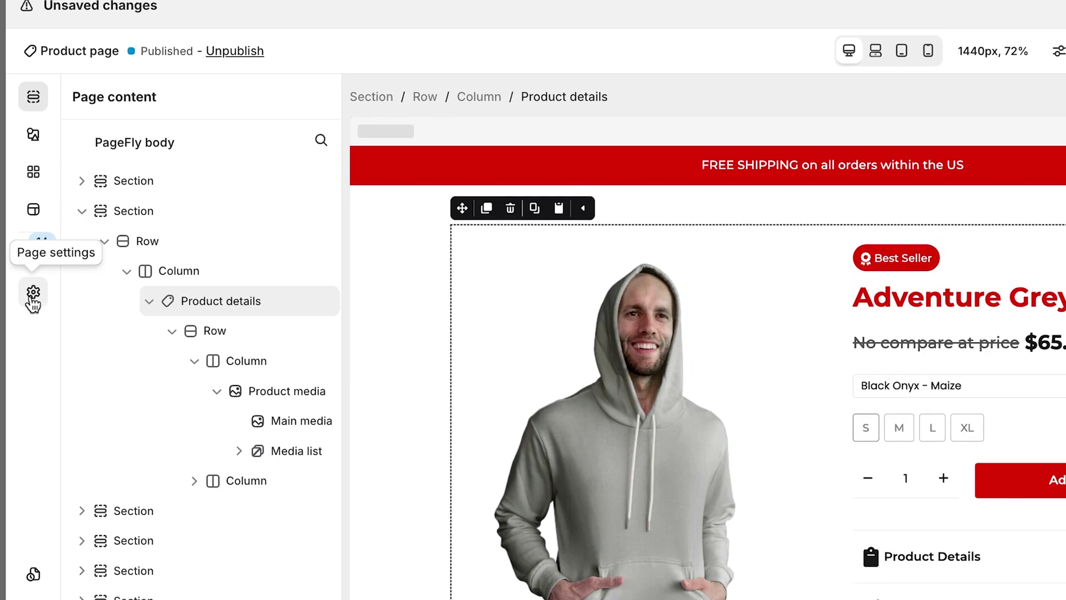
From Page settings' Theme's sections, open the pf-c2e4e009 template in the theme editor.
left_click(34, 294)
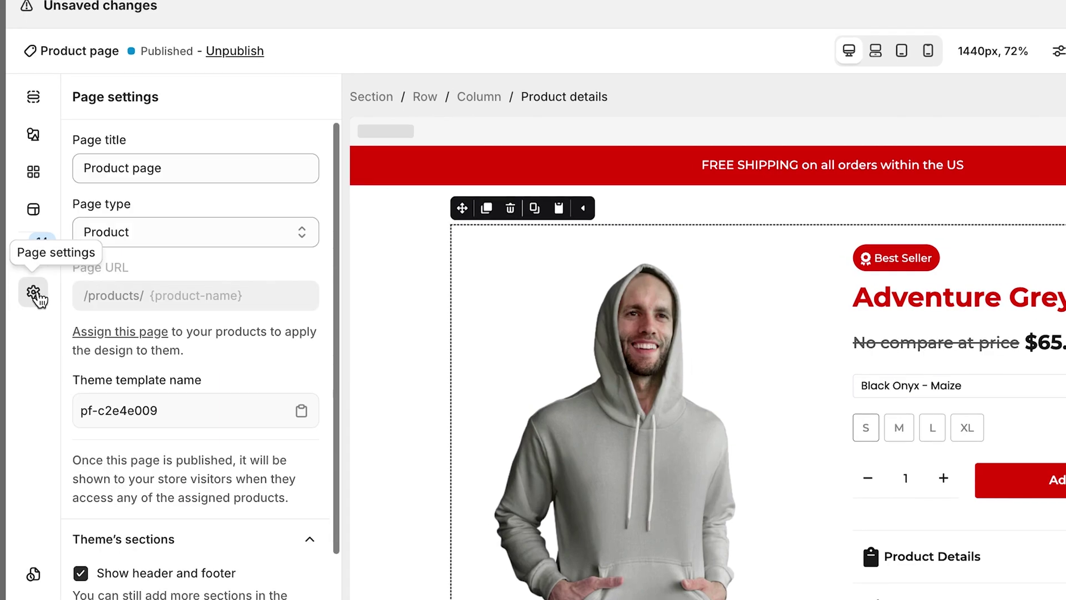
scroll(140, 424, "down", 3)
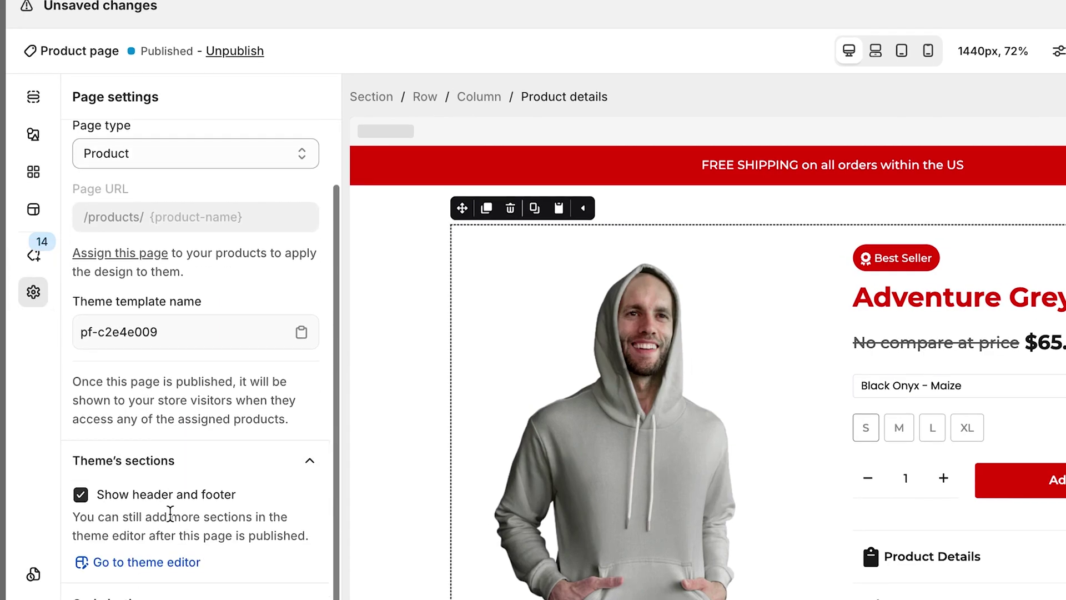
left_click(198, 563)
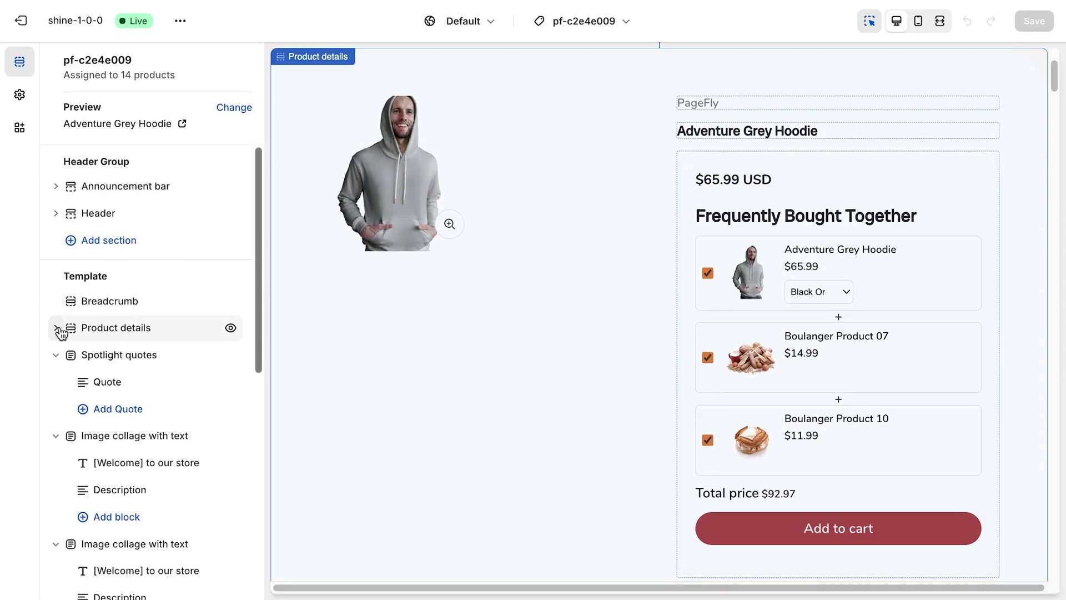
Hide Product details, Spotlight quotes, both Image collages, Media with text columns and Related products, and save.
left_click(230, 328)
left_click(230, 354)
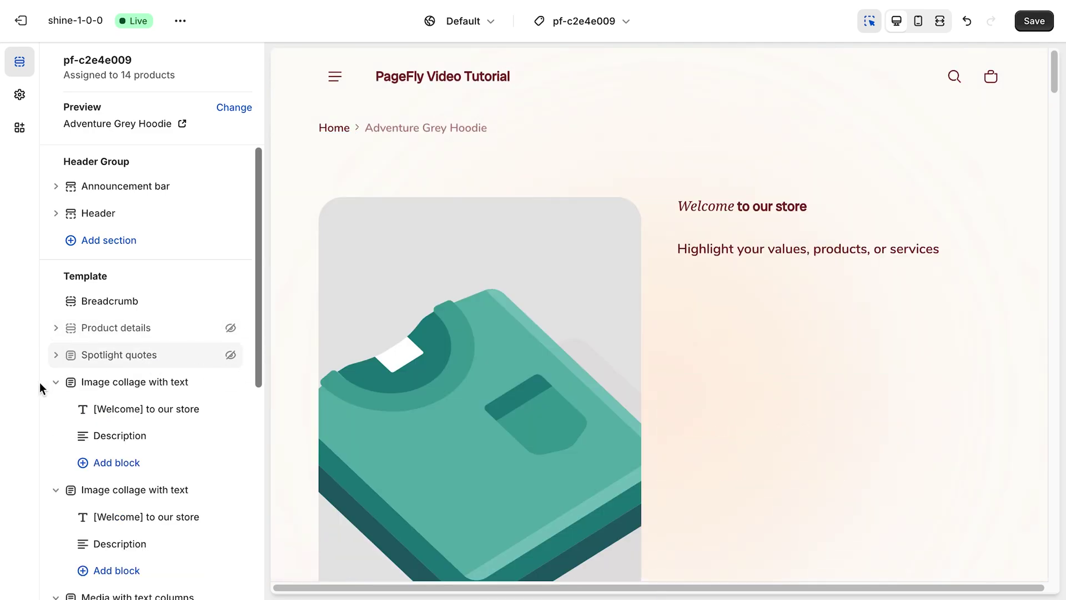
left_click(230, 381)
left_click(230, 409)
left_click(230, 435)
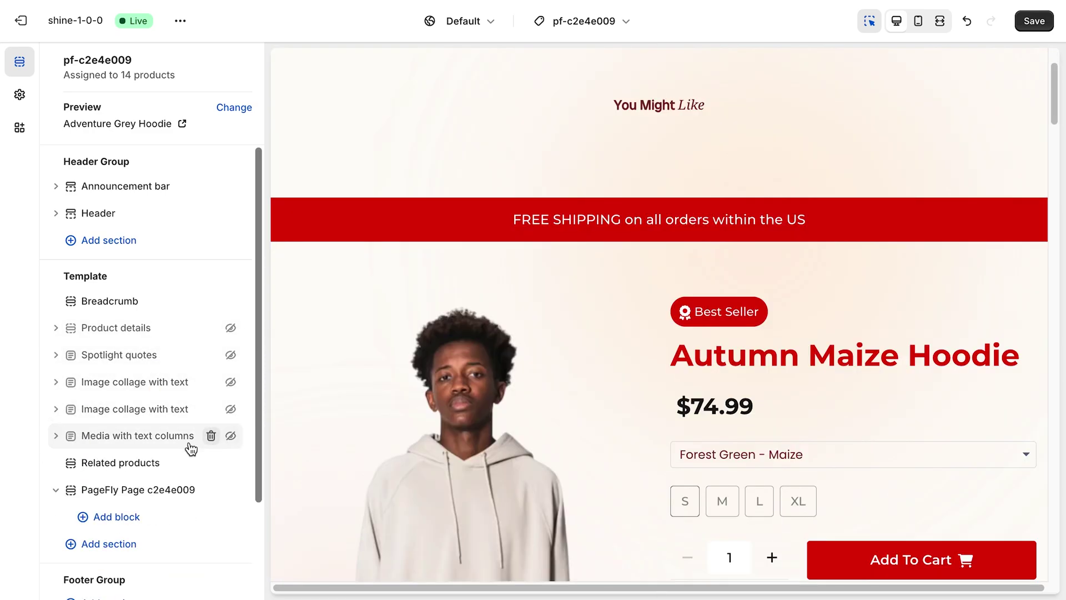
left_click(231, 462)
scroll(309, 429, "down", 20)
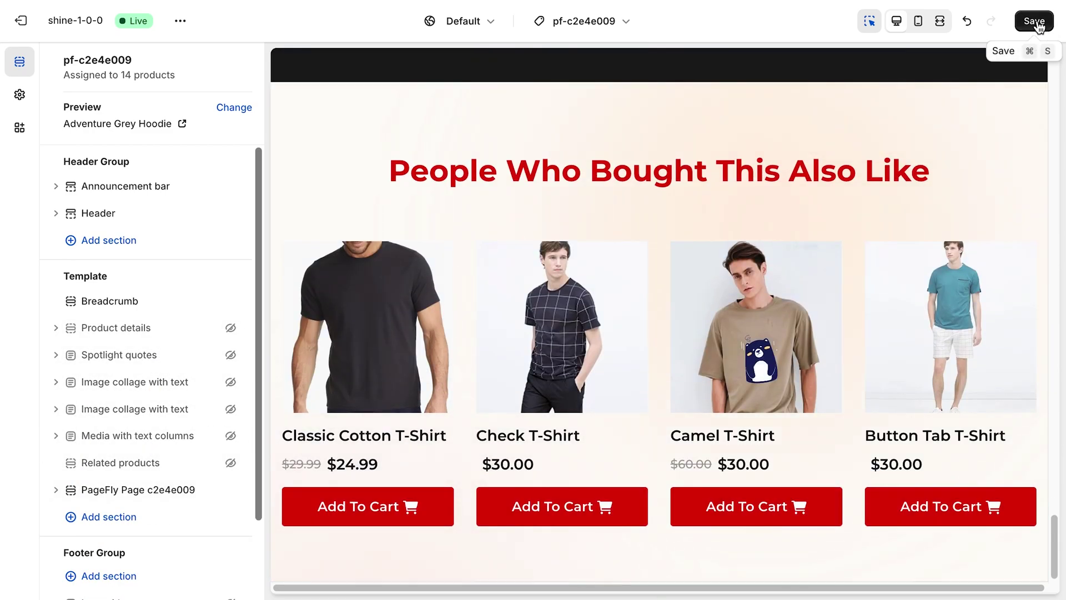
left_click(1036, 22)
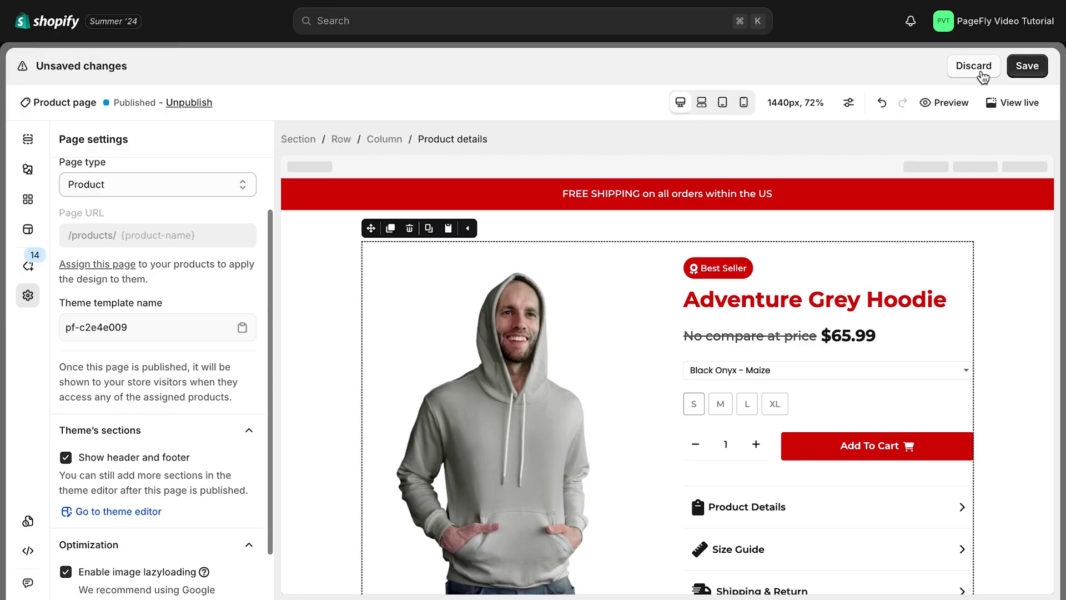
left_click(956, 102)
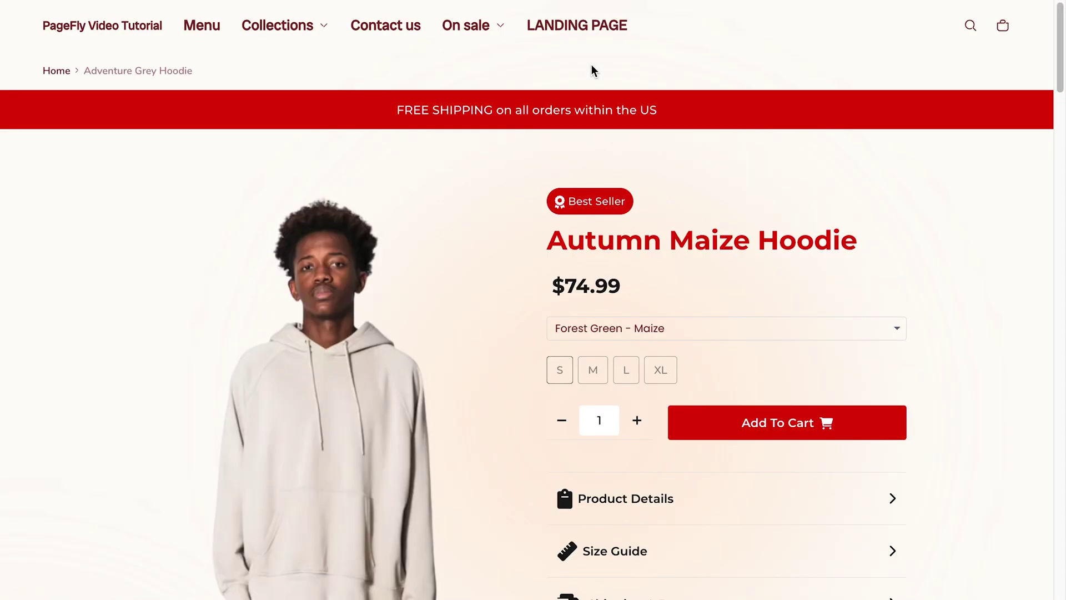
Scroll down the live Autumn Maize Hoodie page showing only the PageFly design.
scroll(886, 222, "down", 20)
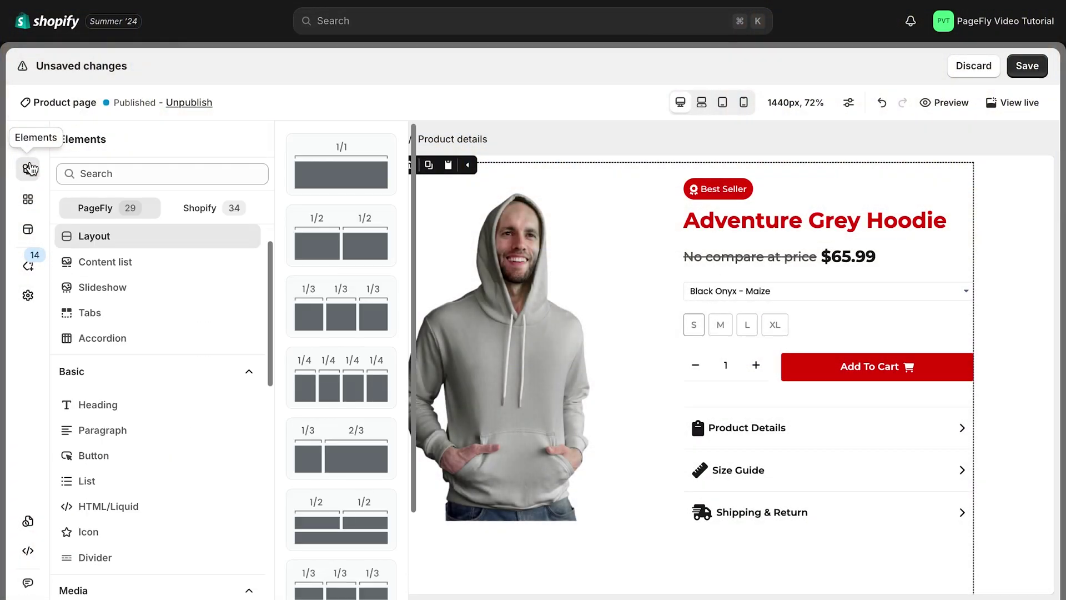
Browse the Shopify and Third-party element lists, then go back to PageFly's own elements.
left_click(200, 209)
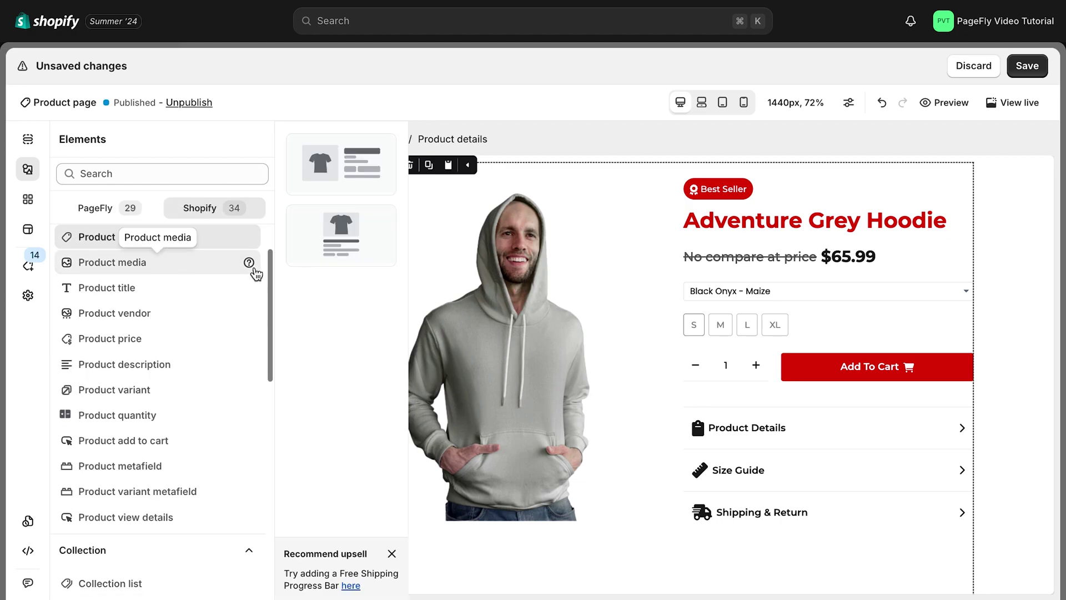
left_click(29, 201)
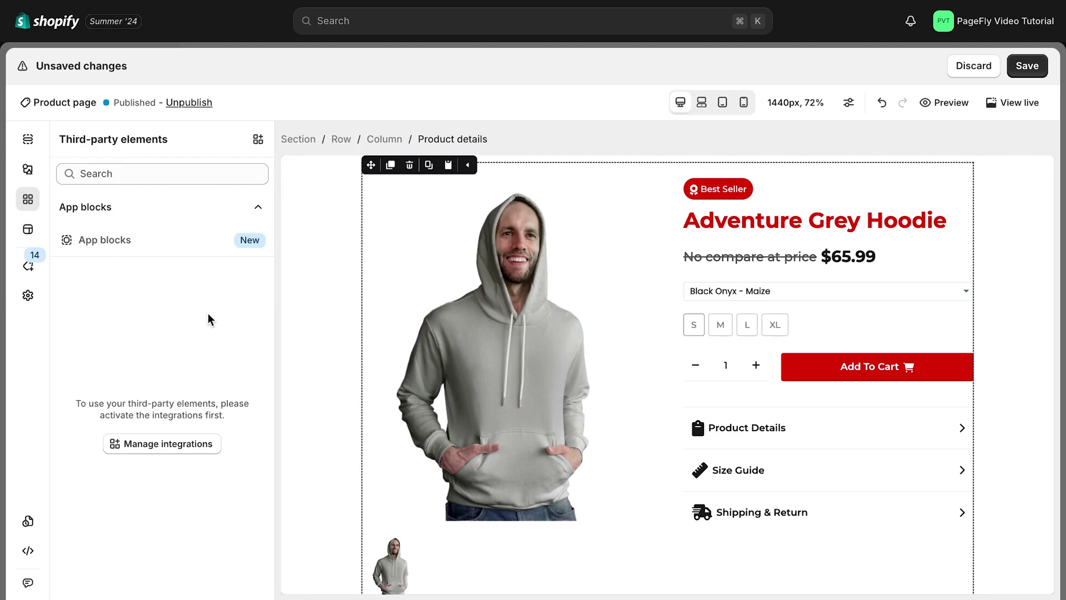
scroll(230, 375, "down", 10)
scroll(231, 425, "down", 3)
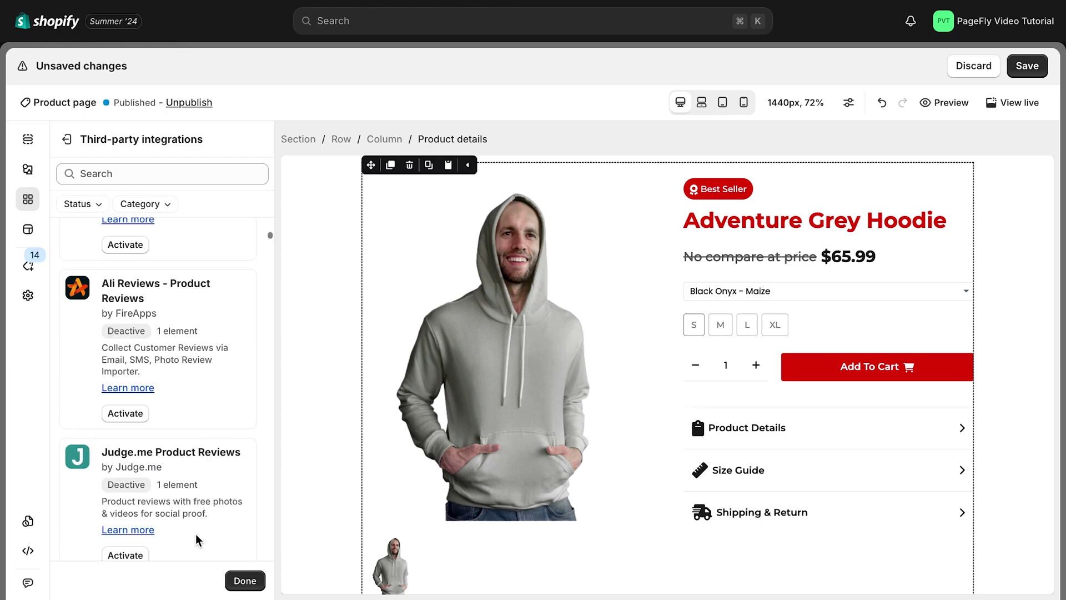
left_click(244, 581)
left_click(28, 170)
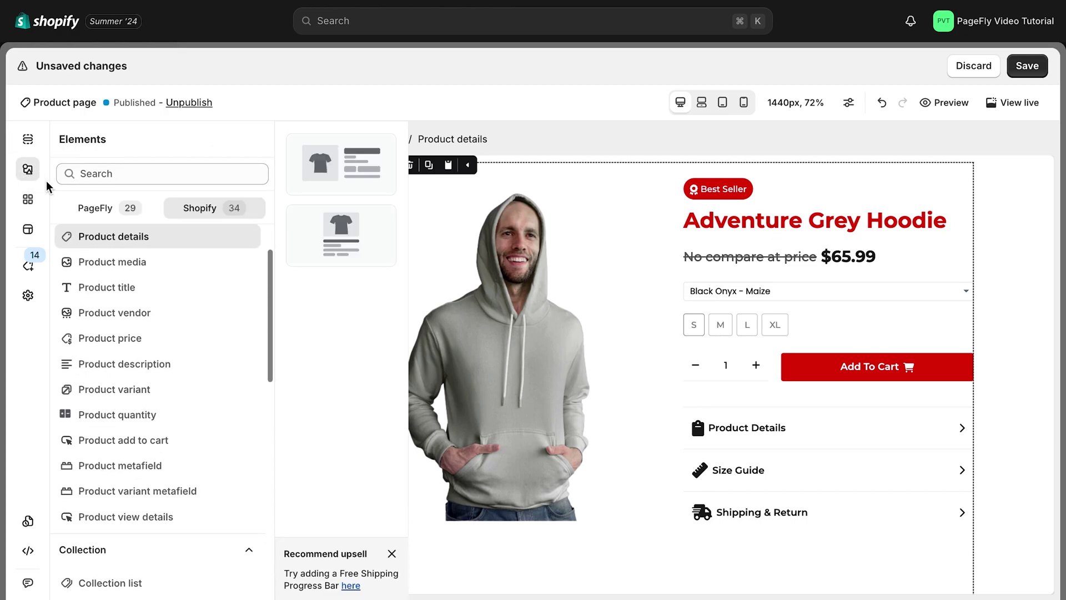
left_click(124, 215)
Drag an Image element onto the page below the product details.
scroll(66, 409, "down", 2)
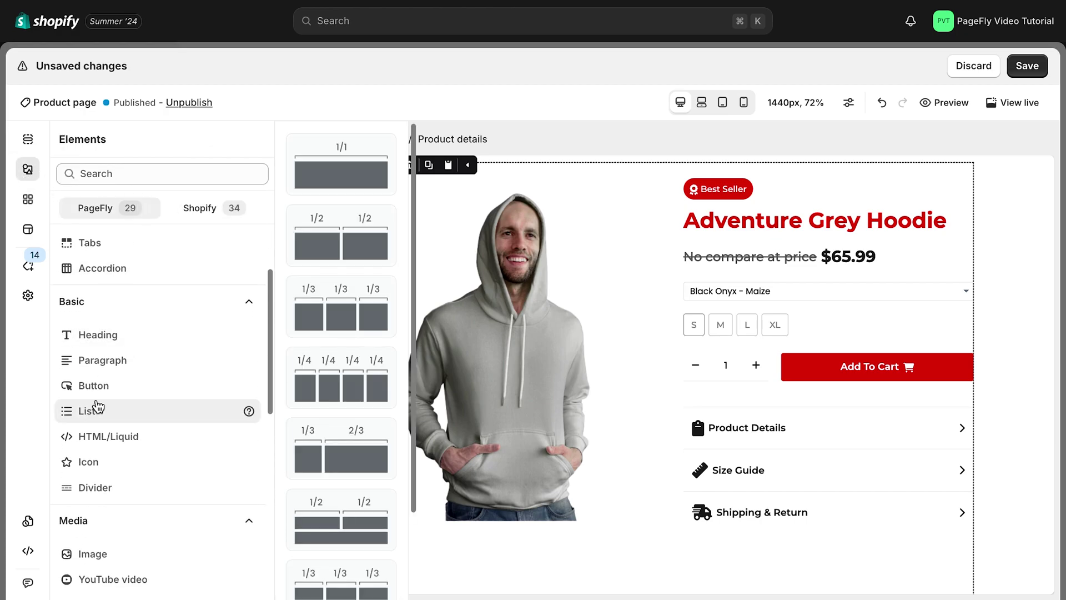
scroll(633, 502, "down", 4)
scroll(135, 312, "down", 1)
scroll(139, 361, "down", 4)
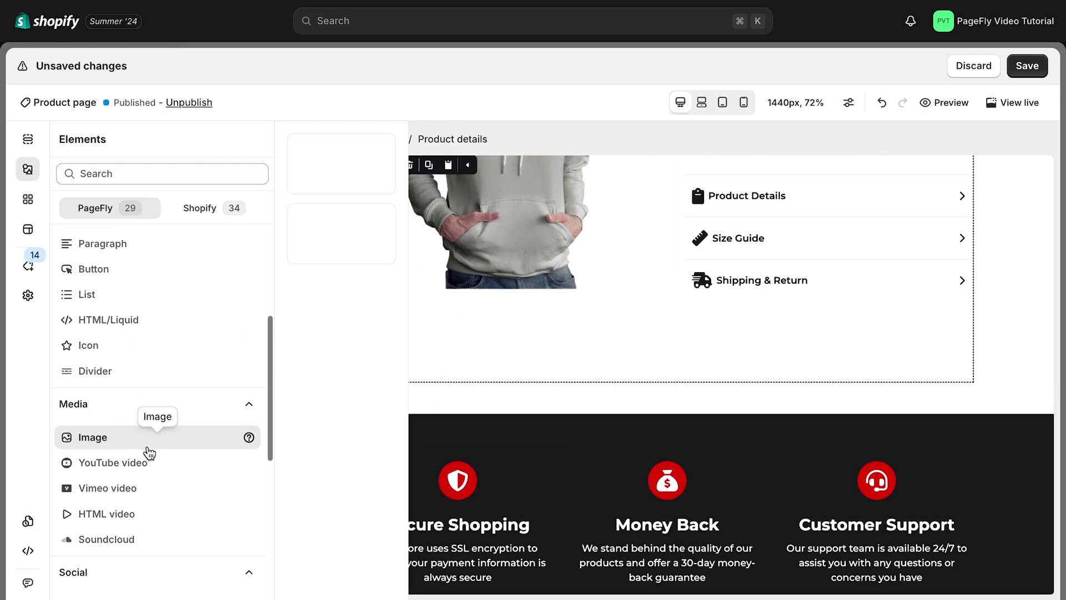
mouse_move(139, 236)
left_click_drag(340, 164, 440, 389)
Set the new Image element's picture to the sunglasses photo.
scroll(605, 428, "up", 4)
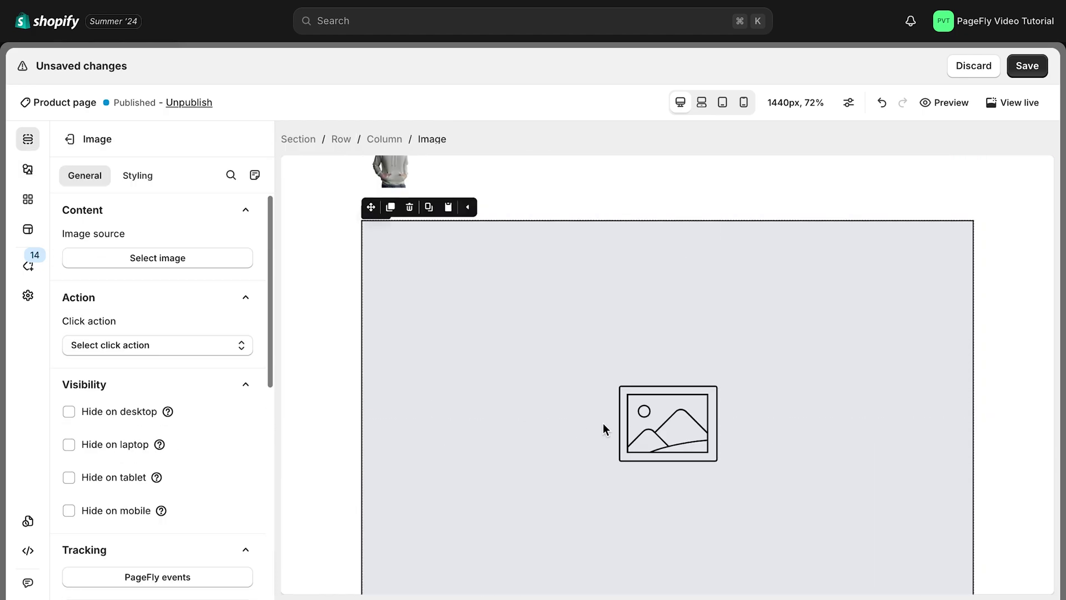
left_click(170, 266)
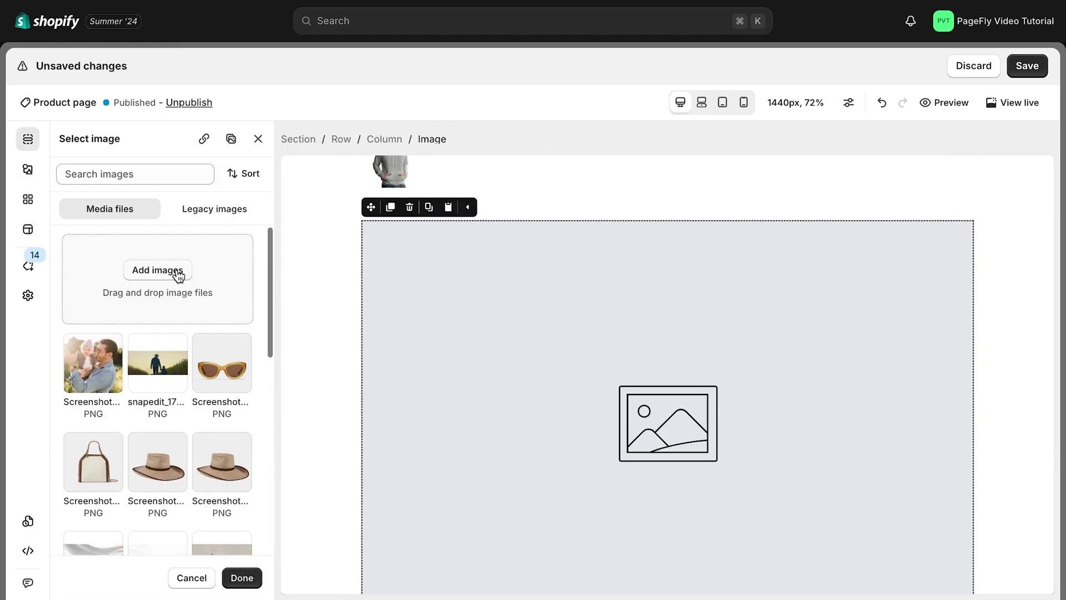
scroll(169, 361, "down", 6)
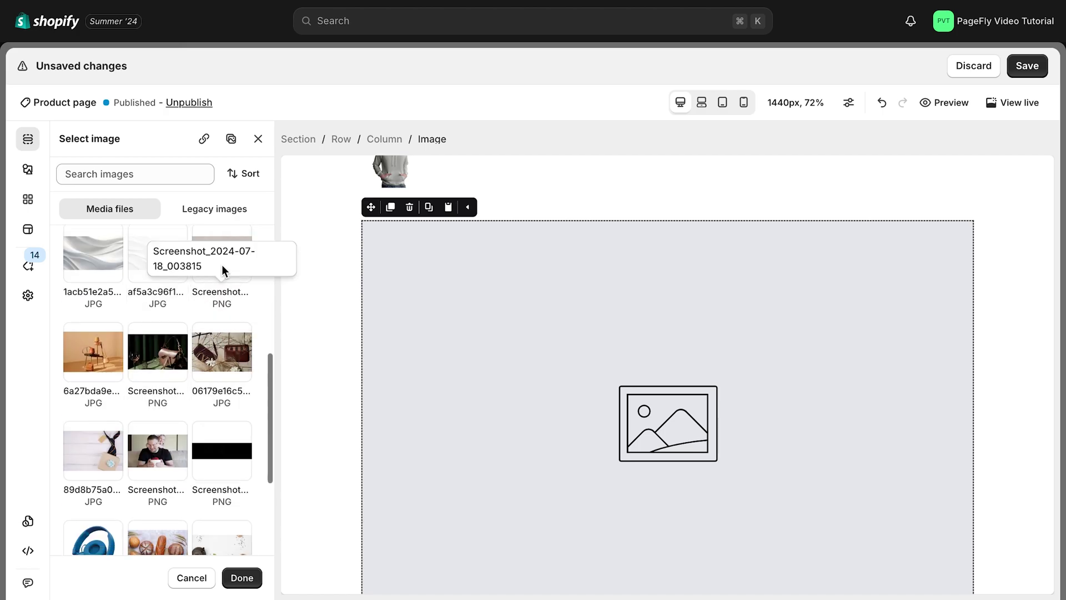
left_click(239, 254)
scroll(231, 333, "down", 3)
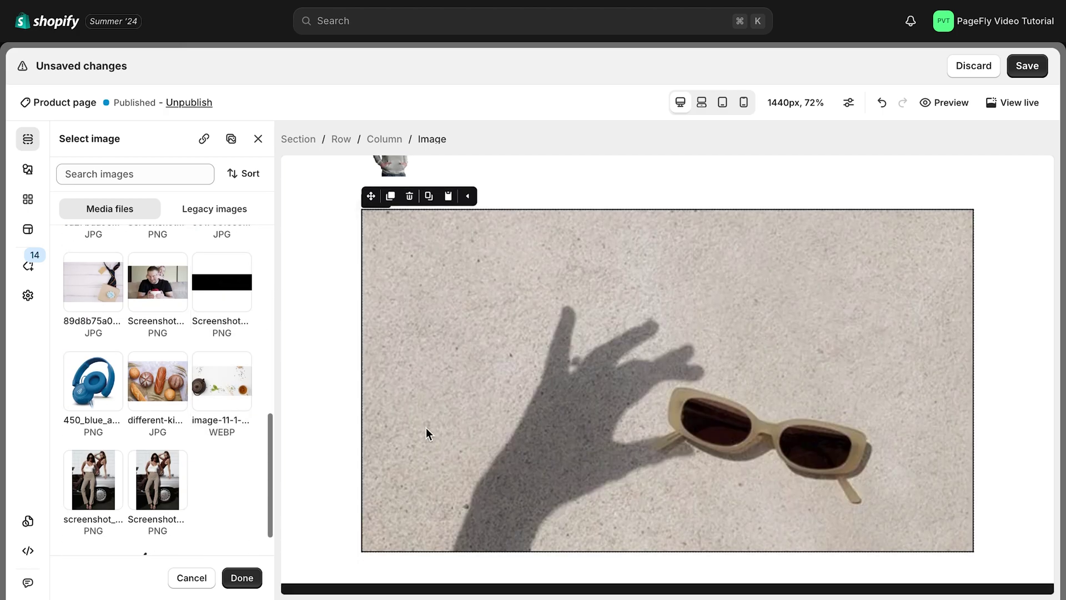
left_click(242, 580)
Save the PageFly page and view it live on the storefront.
left_click(944, 102)
left_click(733, 419)
left_click(1018, 105)
Scroll the live hoodie page down to the sunglasses image below the $100.97 bundle offer.
scroll(1038, 284, "down", 12)
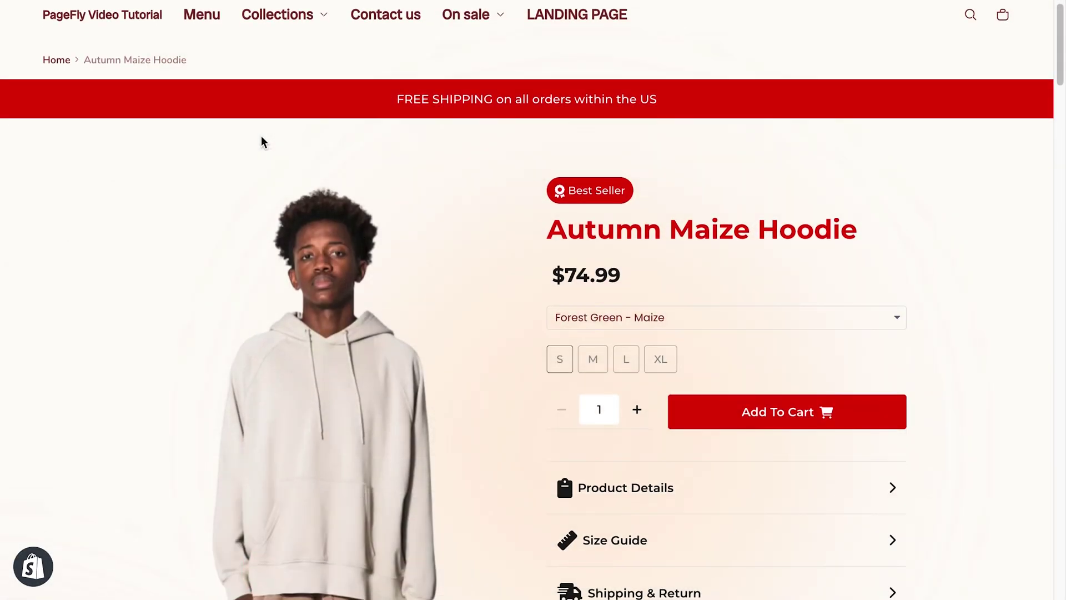
scroll(261, 136, "down", 2)
scroll(261, 136, "down", 12)
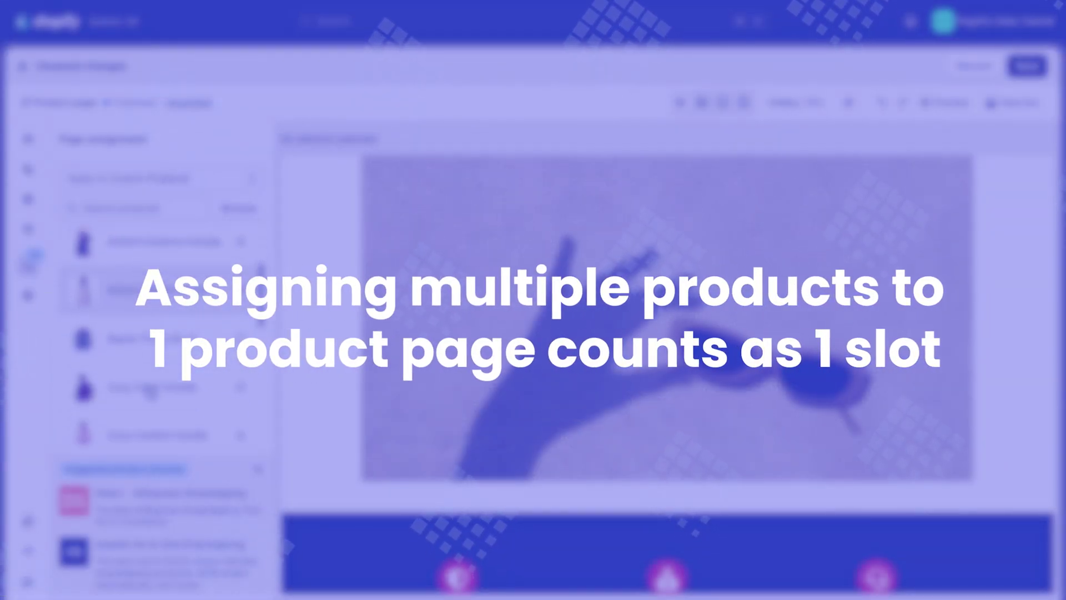
scroll(151, 392, "down", 1)
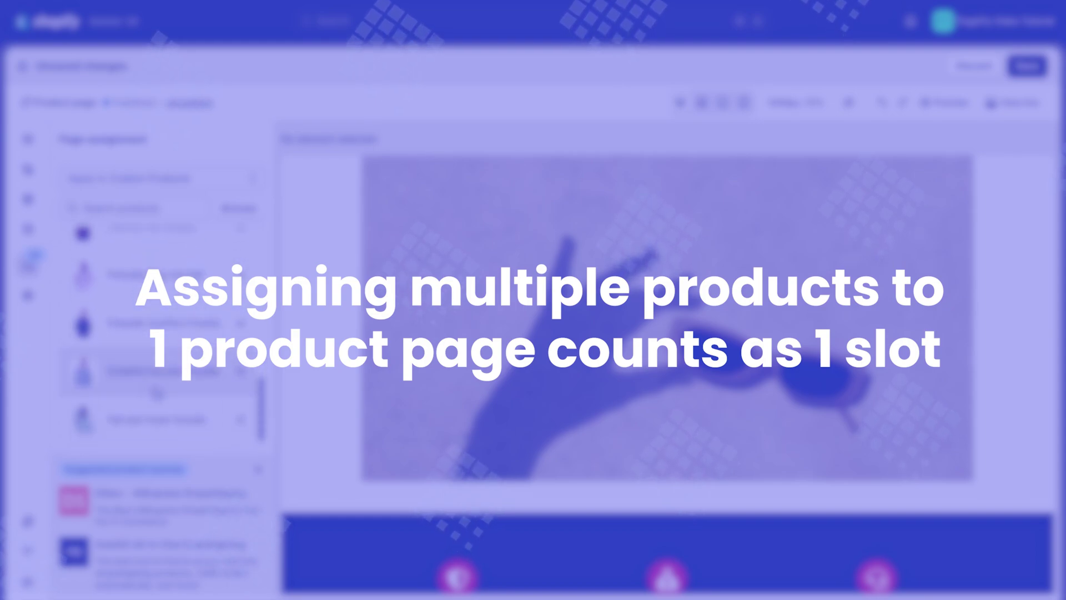
scroll(157, 393, "up", 5)
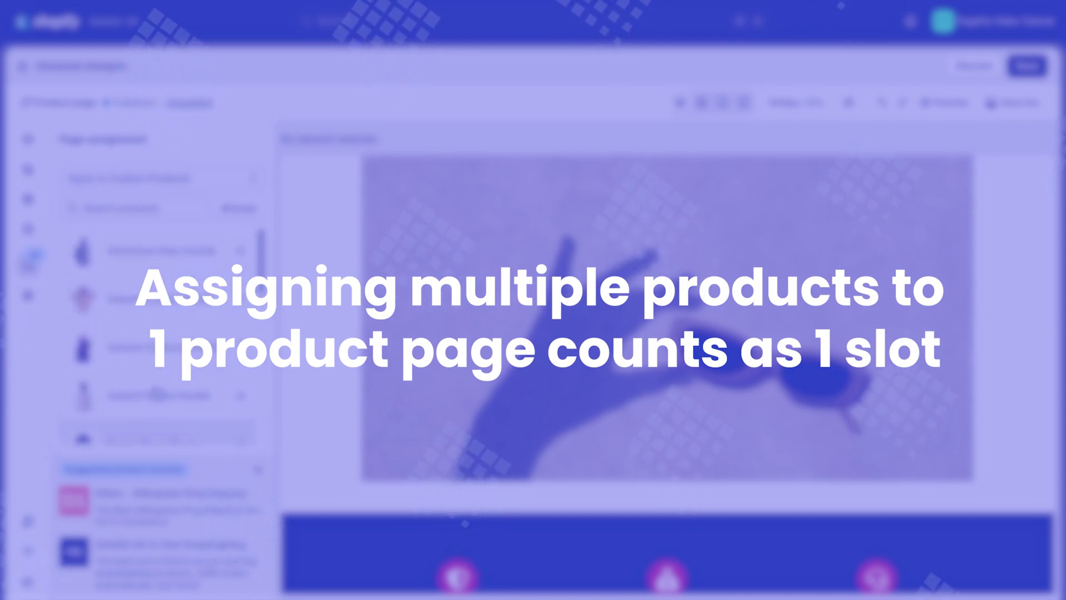